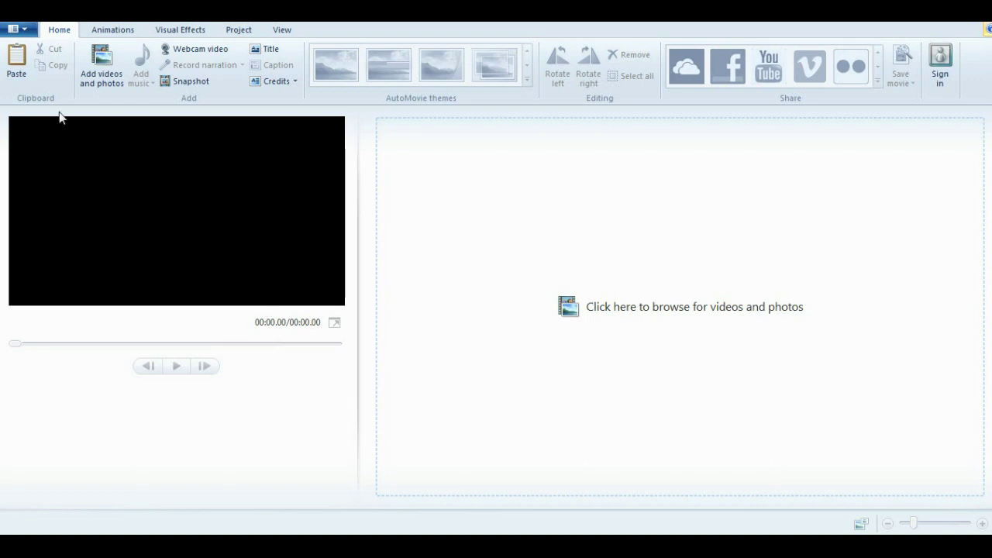
Add the Youtube Intro clip from the Videos library to the storyboard
{"action": "left_click", "coordinate": [620, 331]}
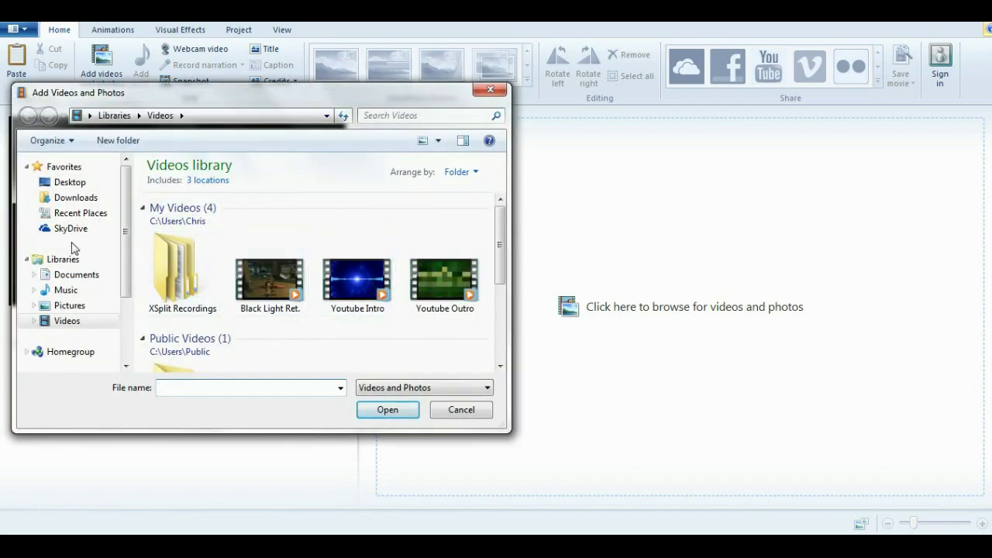
{"action": "left_click", "coordinate": [78, 321]}
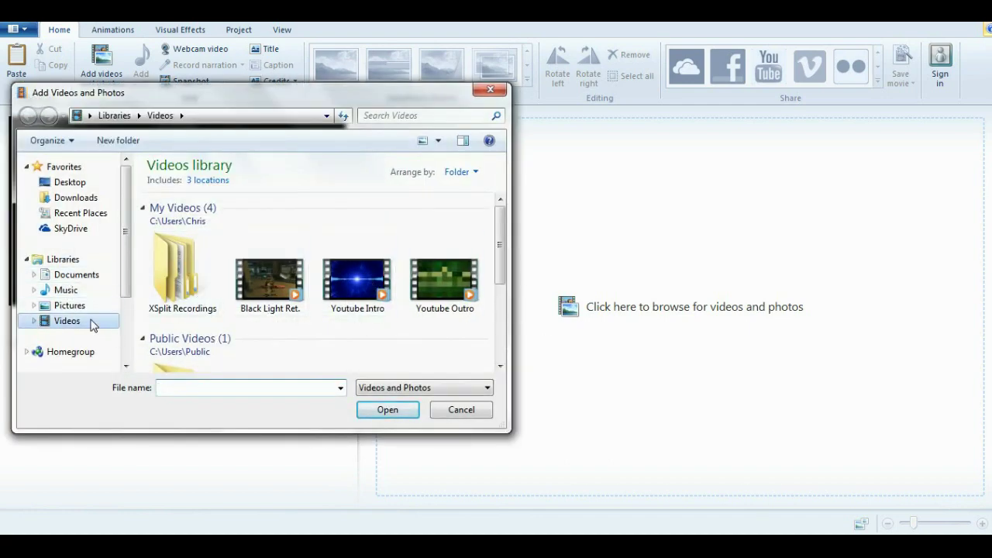
{"action": "left_click", "coordinate": [366, 303]}
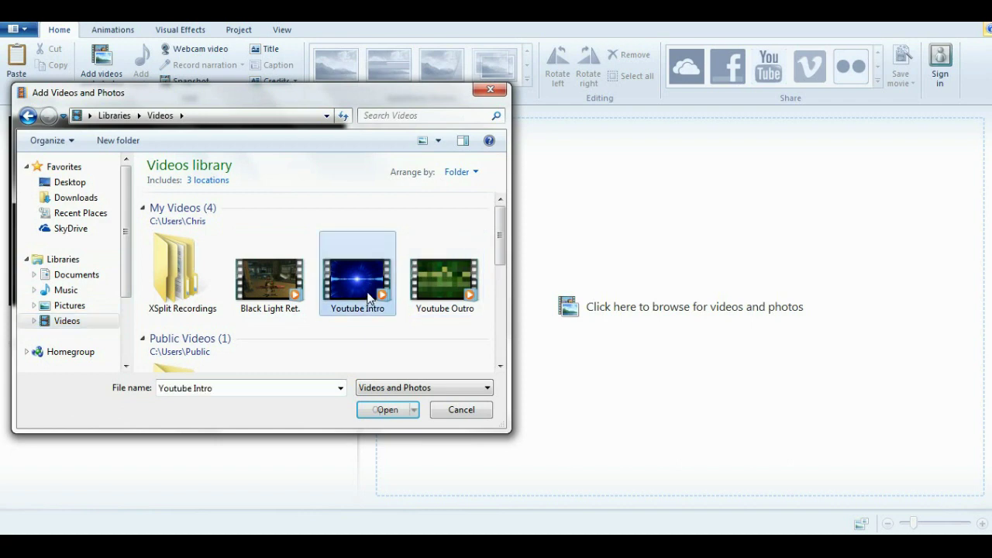
{"action": "left_click", "coordinate": [381, 409]}
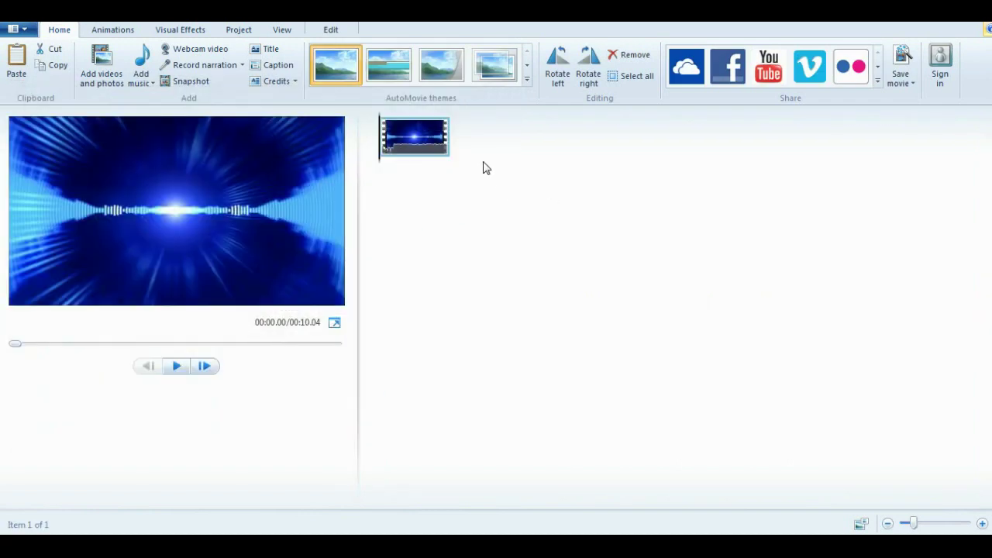
Add the vid clip from Documents\Bandicam as the second storyboard item
{"action": "right_click", "coordinate": [480, 149]}
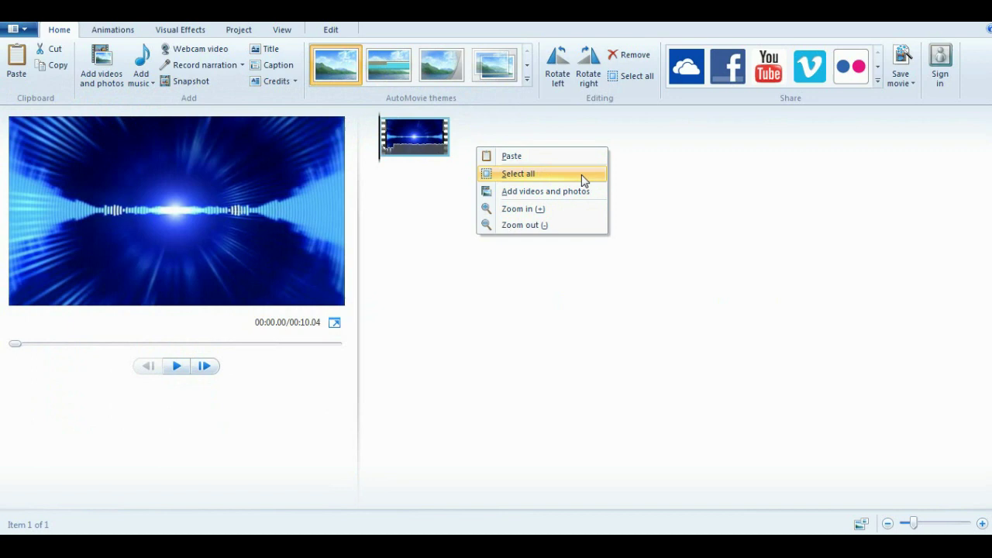
{"action": "left_click", "coordinate": [524, 198]}
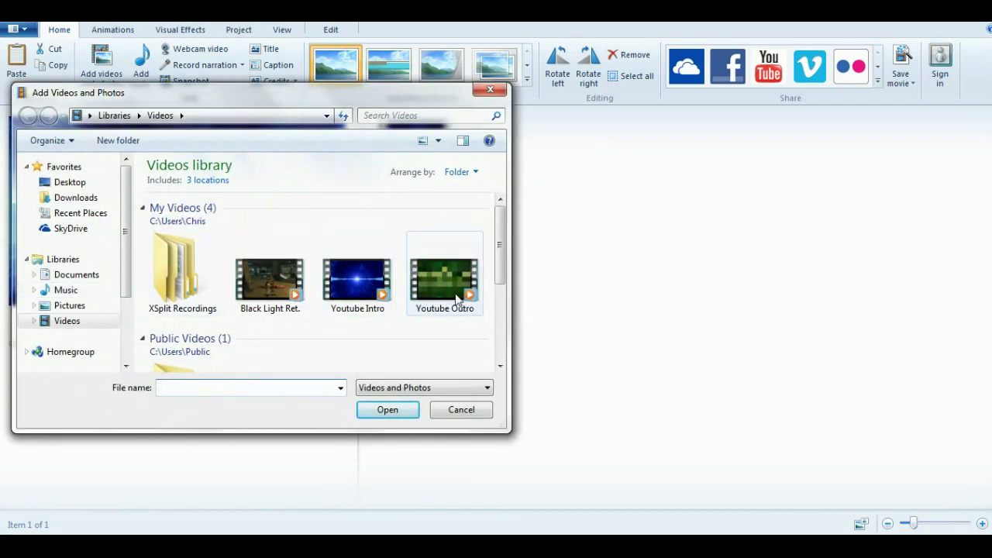
{"action": "left_click", "coordinate": [75, 276]}
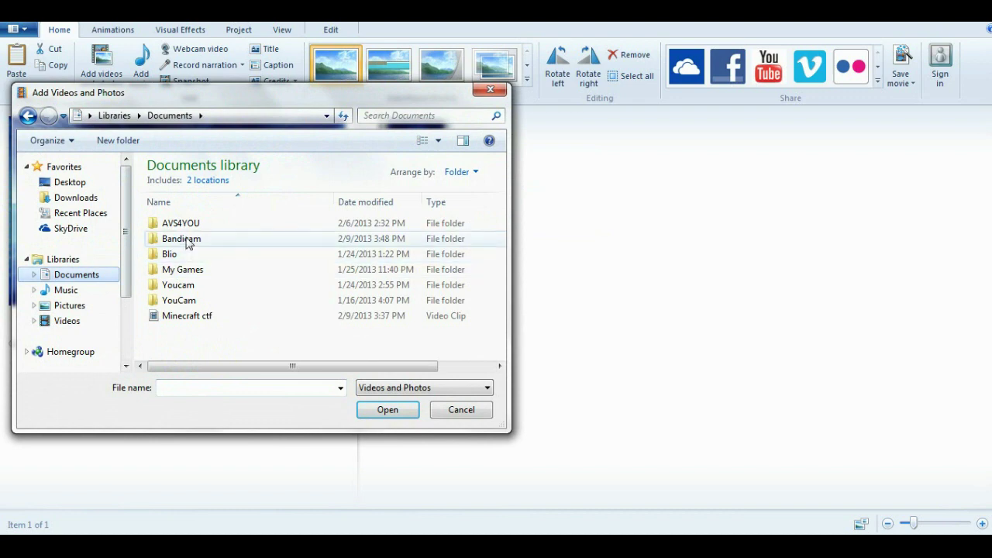
{"action": "double_click", "coordinate": [186, 242]}
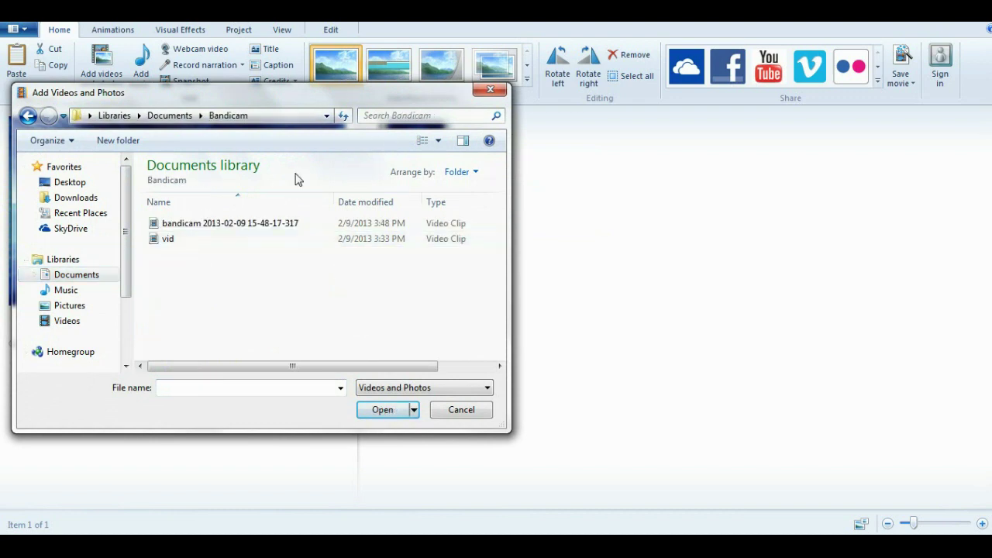
{"action": "double_click", "coordinate": [179, 247]}
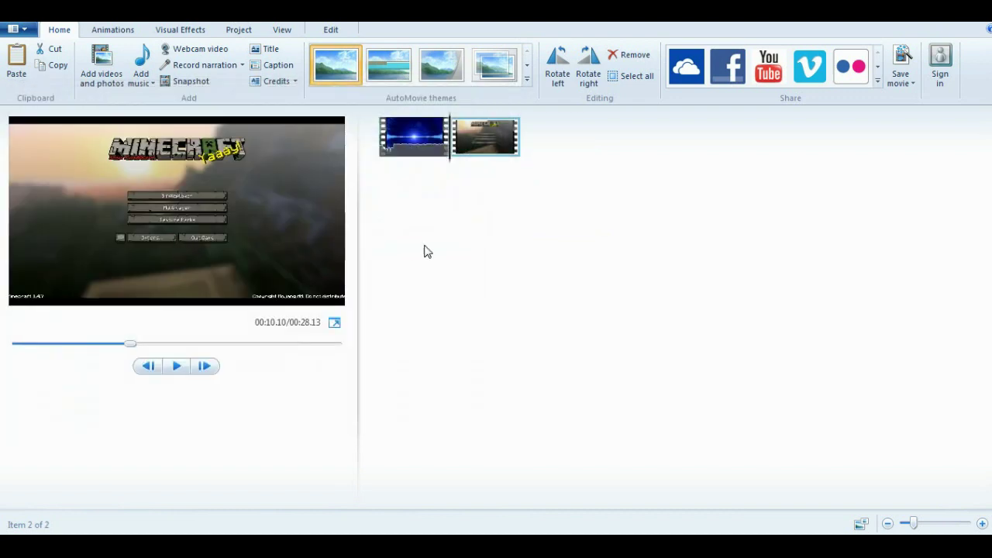
Add the Youtube Outro clip from the Videos library as the third item
{"action": "right_click", "coordinate": [555, 150]}
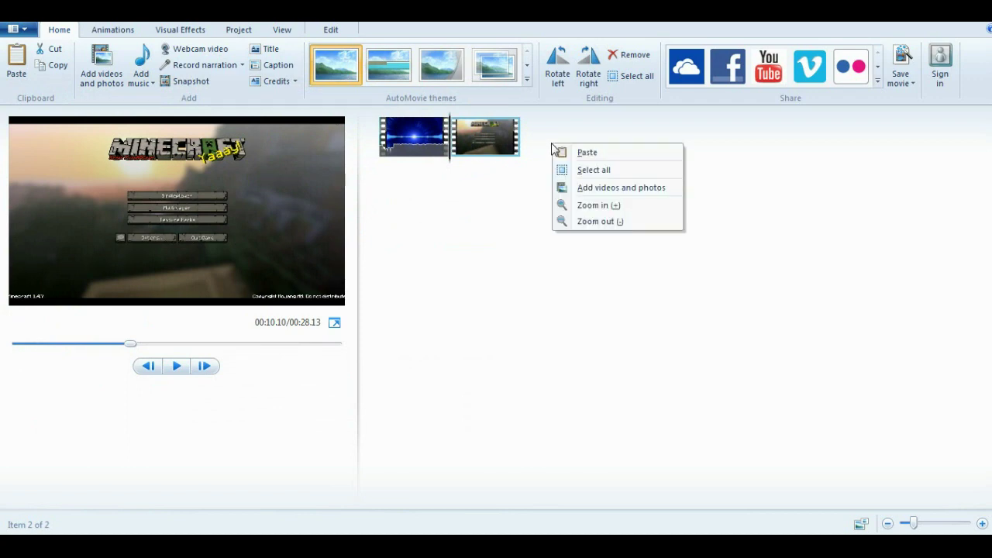
{"action": "left_click", "coordinate": [599, 190]}
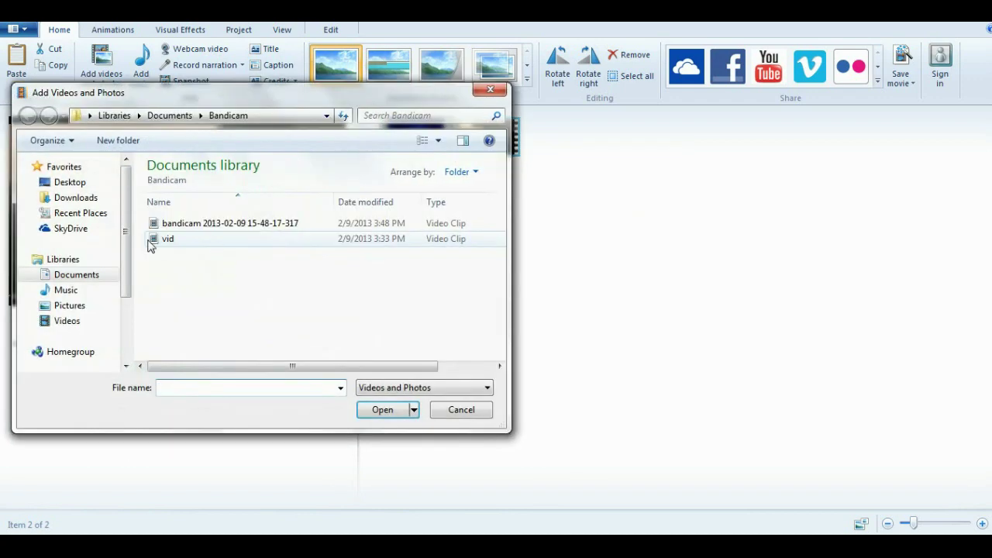
{"action": "left_click", "coordinate": [72, 321]}
{"action": "left_click", "coordinate": [445, 299]}
{"action": "left_click", "coordinate": [387, 410]}
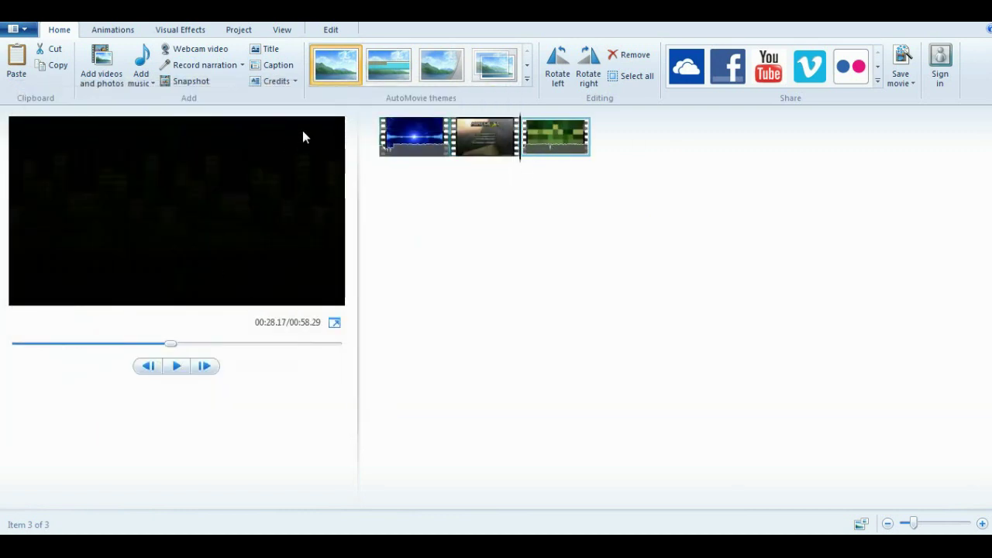
{"action": "key", "text": "Home"}
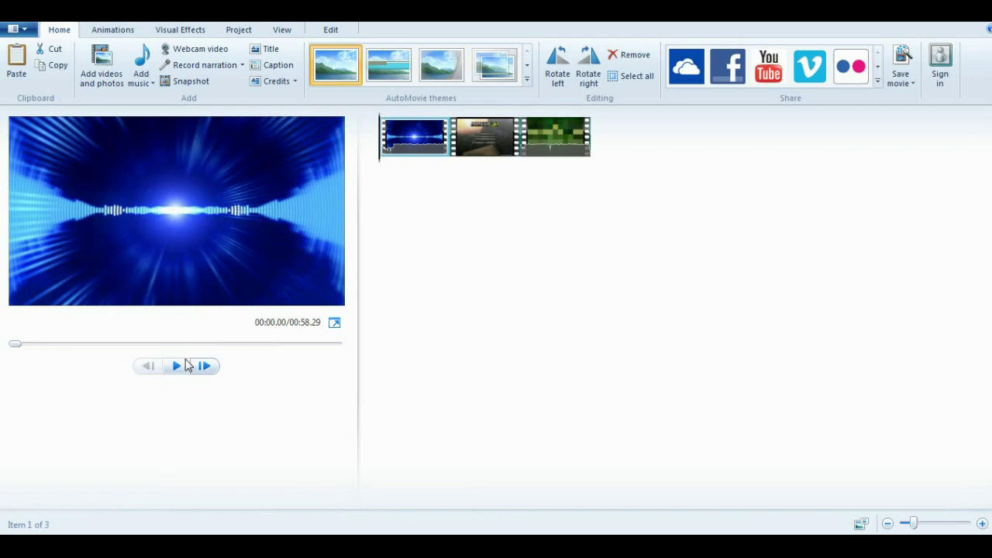
{"action": "left_click", "coordinate": [186, 366]}
{"action": "left_click", "coordinate": [493, 132]}
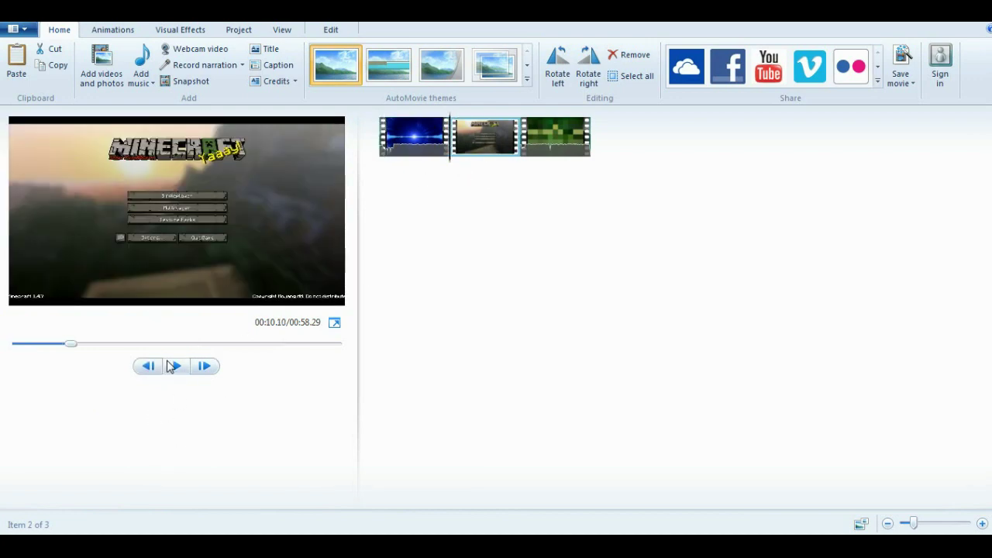
{"action": "key", "text": "Right"}
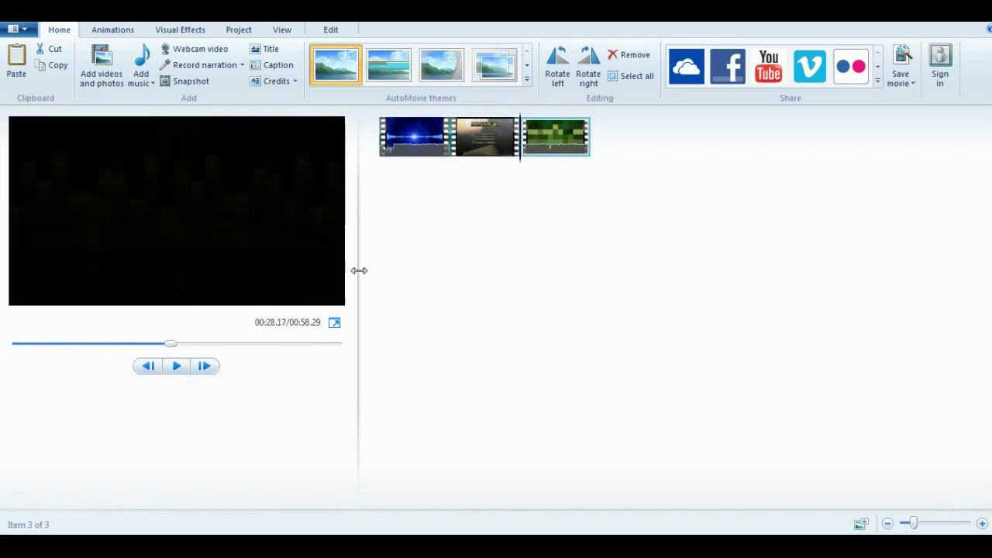
{"action": "left_click", "coordinate": [178, 367]}
{"action": "left_click", "coordinate": [179, 369]}
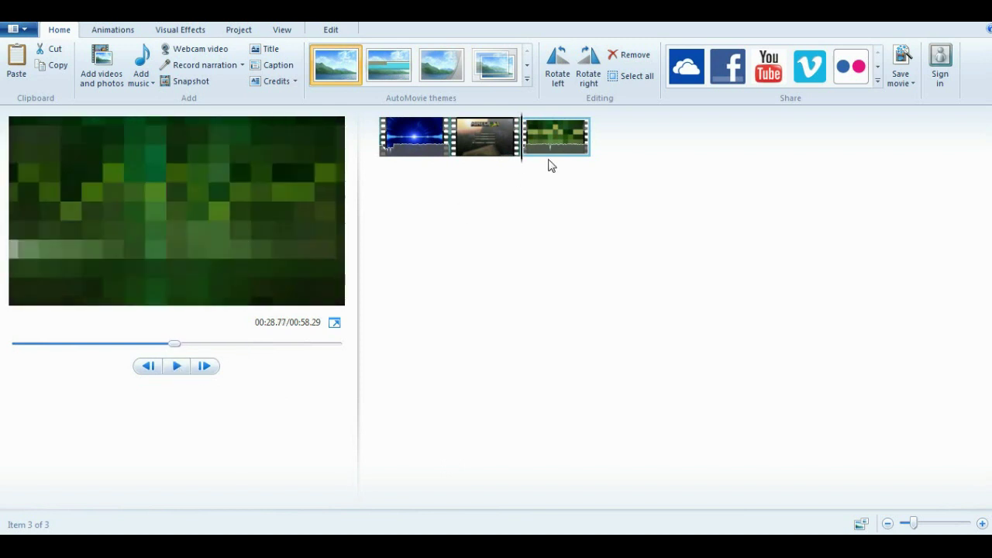
{"action": "left_click_drag", "start_coordinate": [175, 348], "coordinate": [99, 362]}
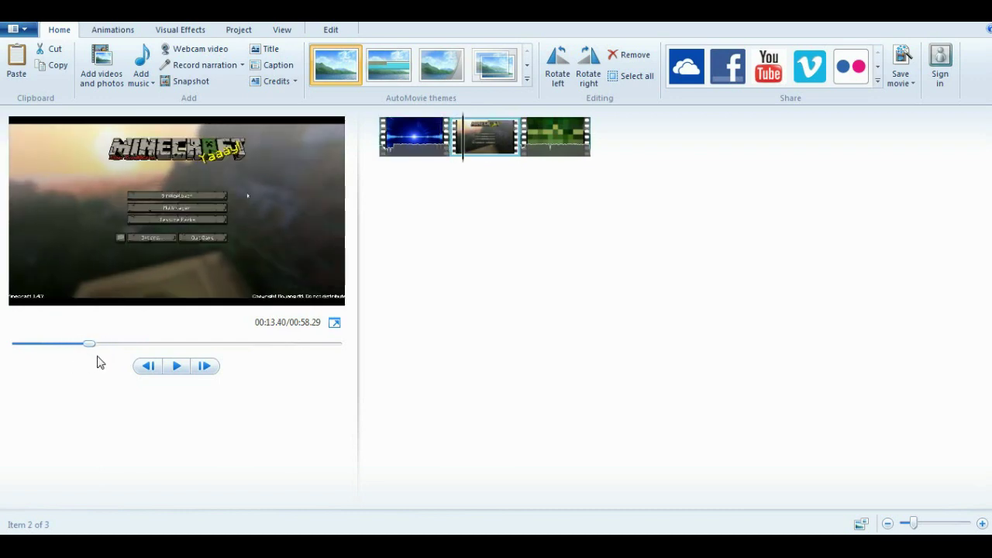
{"action": "left_click", "coordinate": [148, 369]}
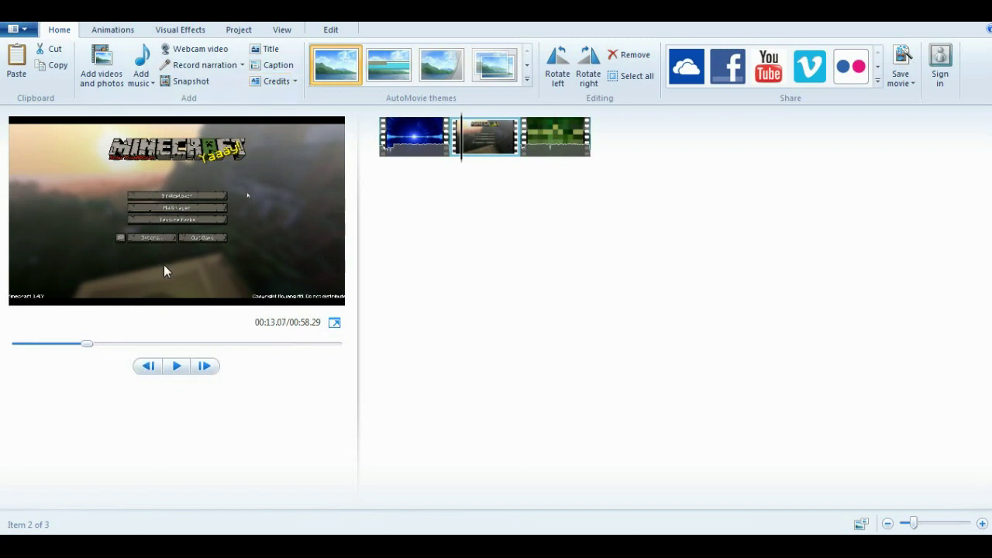
{"action": "left_click", "coordinate": [204, 369]}
{"action": "left_click", "coordinate": [204, 369]}
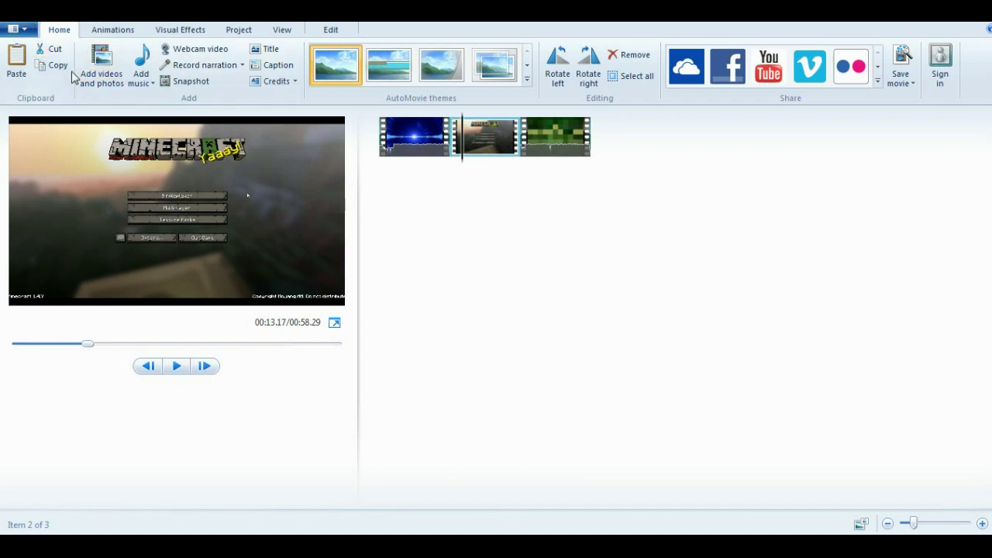
{"action": "left_click", "coordinate": [17, 30]}
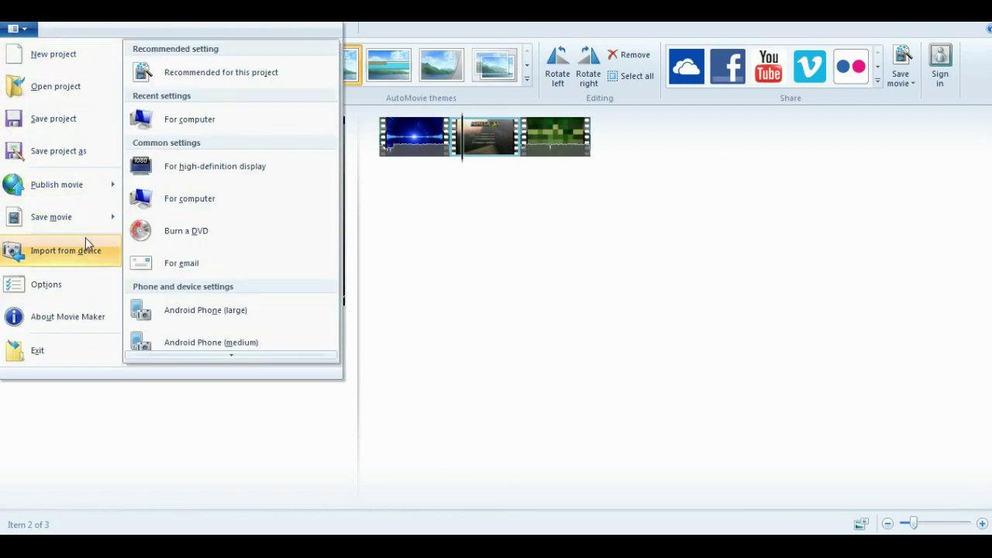
{"action": "left_click", "coordinate": [372, 388]}
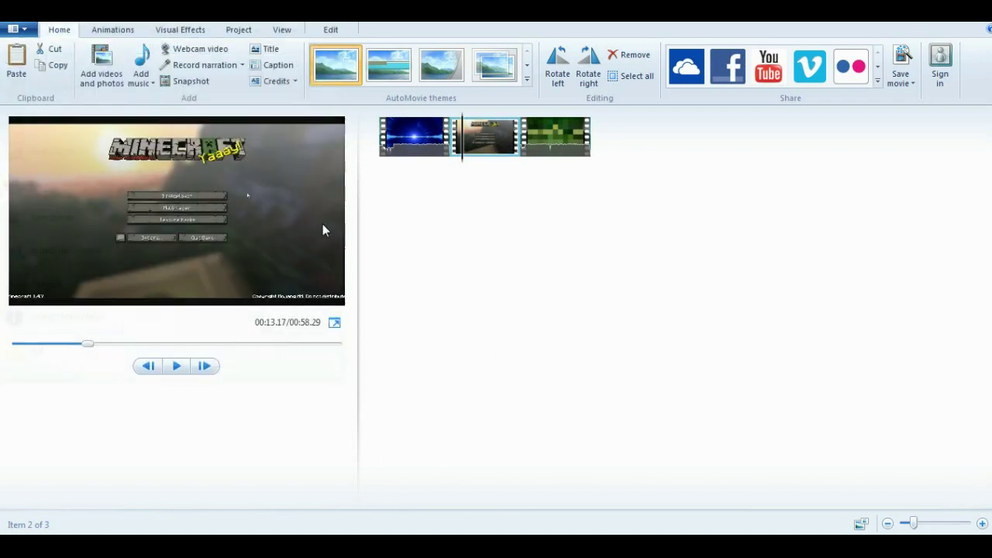
{"action": "left_click", "coordinate": [108, 31]}
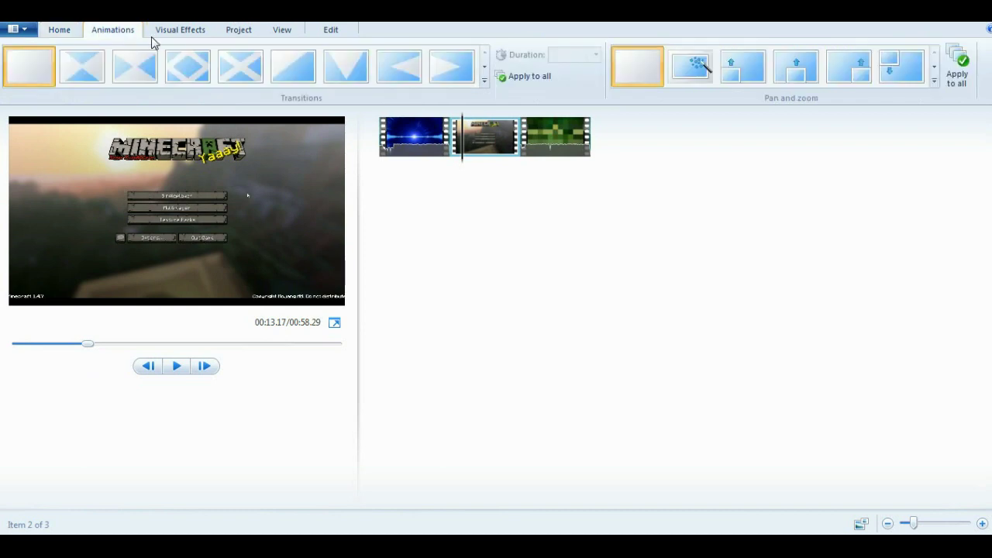
{"action": "left_click", "coordinate": [196, 34]}
{"action": "left_click", "coordinate": [259, 33]}
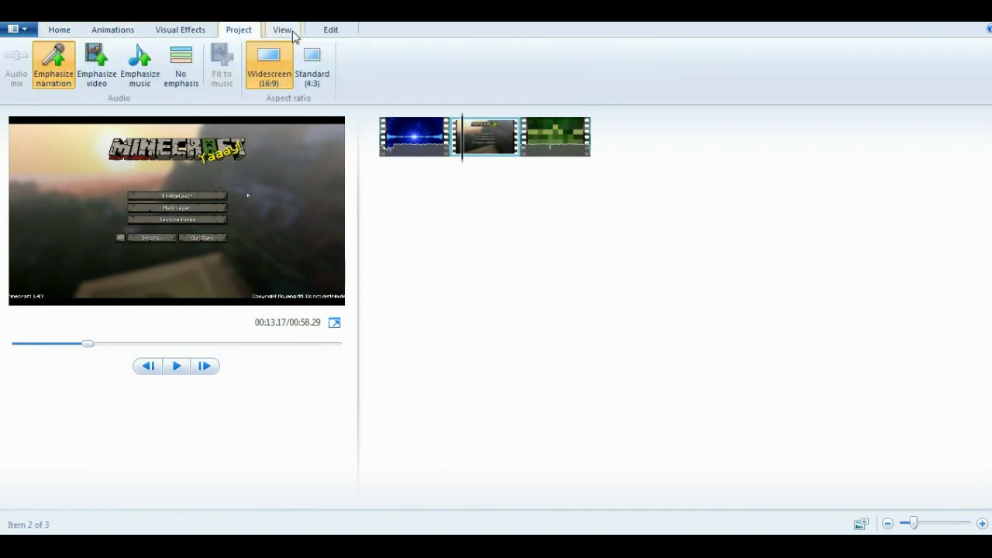
{"action": "left_click", "coordinate": [282, 31]}
{"action": "left_click", "coordinate": [345, 34]}
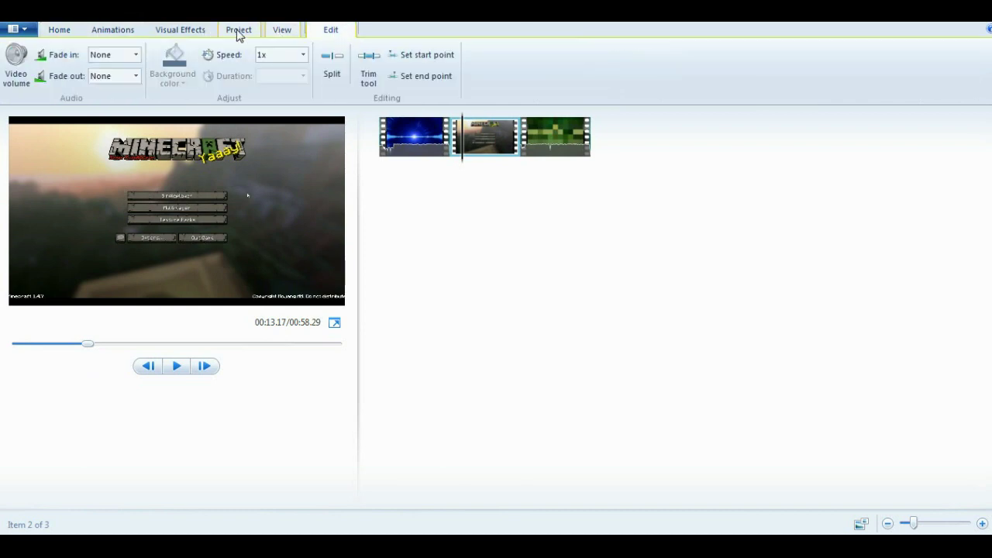
{"action": "left_click", "coordinate": [73, 37]}
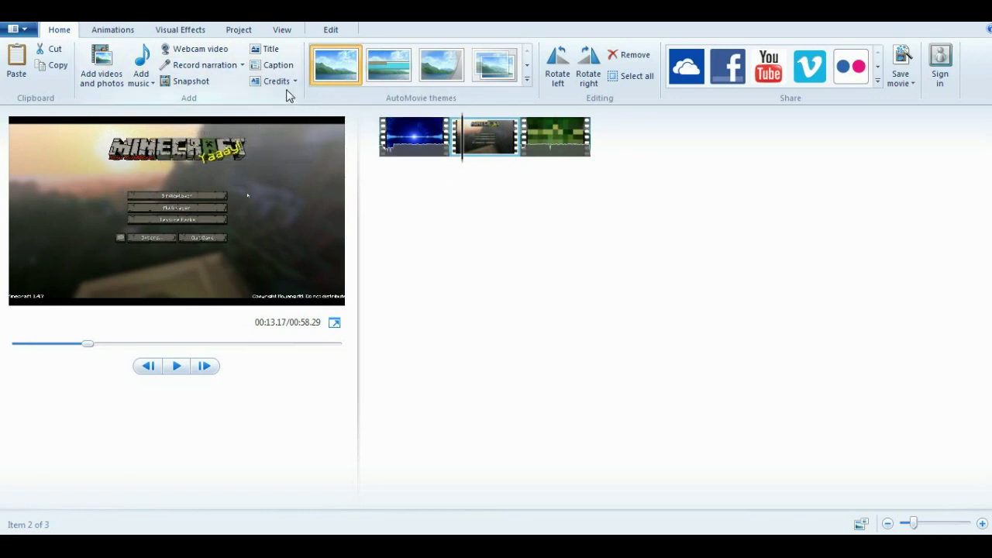
{"action": "left_click", "coordinate": [267, 53]}
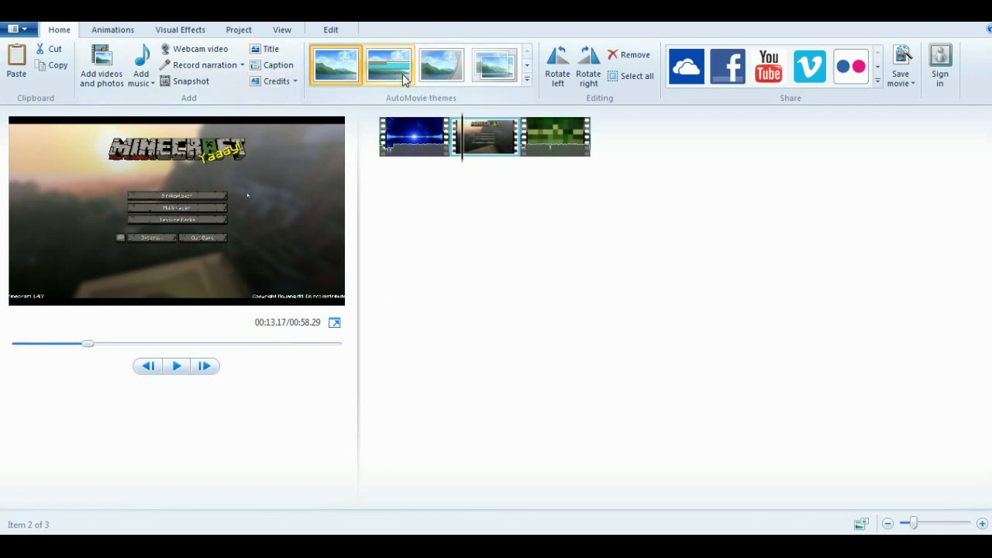
{"action": "key", "text": "ctrl+z"}
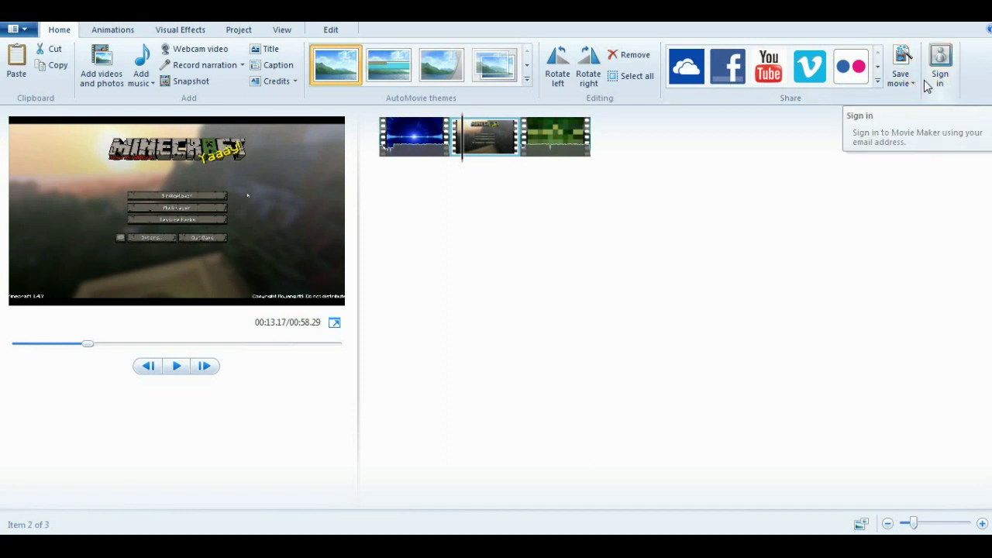
Apply the Dissolve rough transition to the Minecraft clip and preview it briefly
{"action": "left_click", "coordinate": [115, 30]}
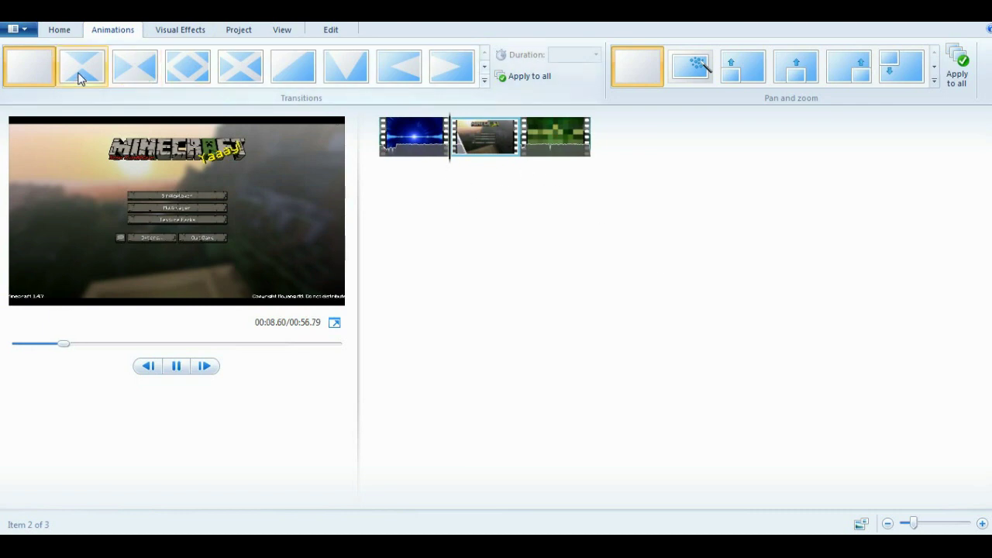
{"action": "left_click", "coordinate": [485, 68]}
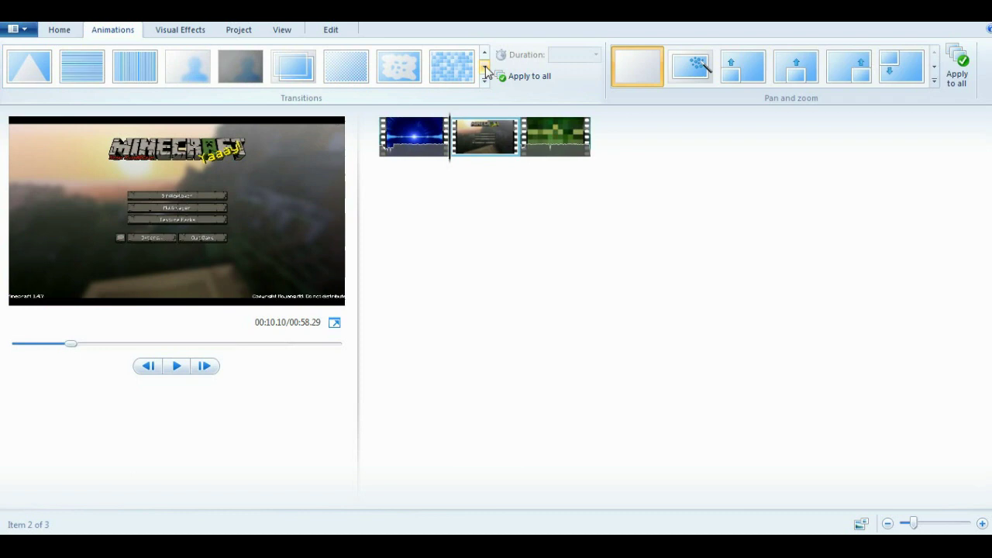
{"action": "left_click", "coordinate": [486, 80]}
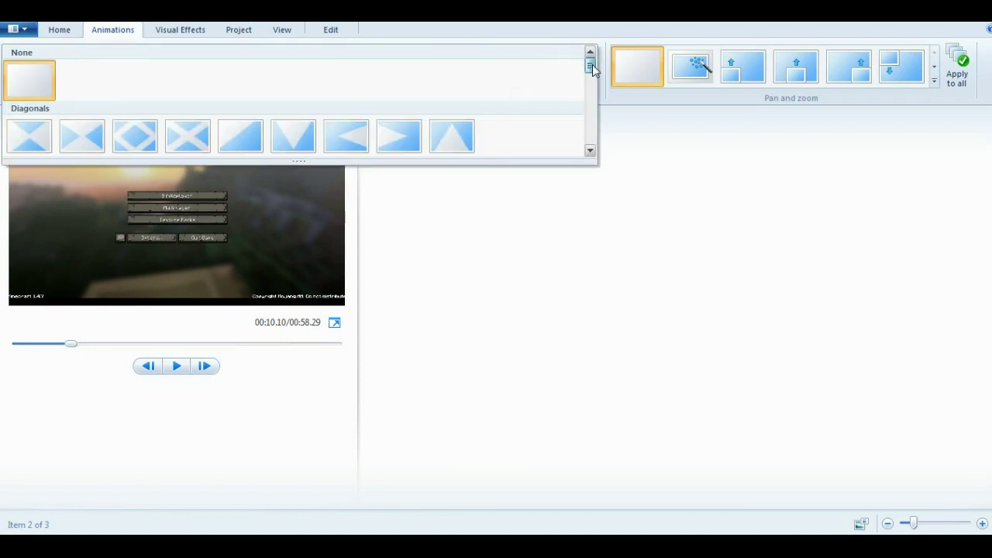
{"action": "mouse_move", "coordinate": [592, 68]}
{"action": "left_mouse_down"}
{"action": "mouse_move", "coordinate": [578, 148]}
{"action": "mouse_move", "coordinate": [588, 75]}
{"action": "left_mouse_up"}
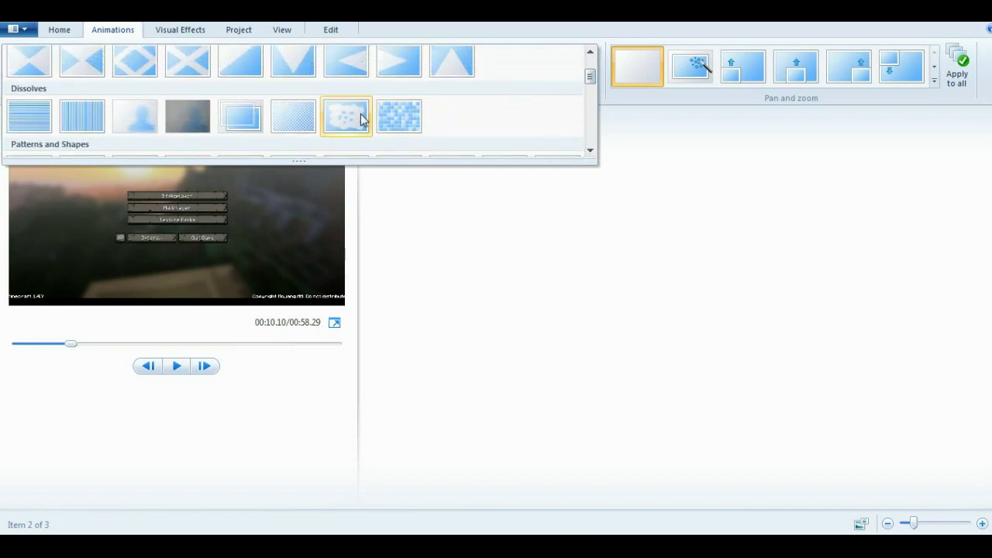
{"action": "left_click", "coordinate": [358, 118]}
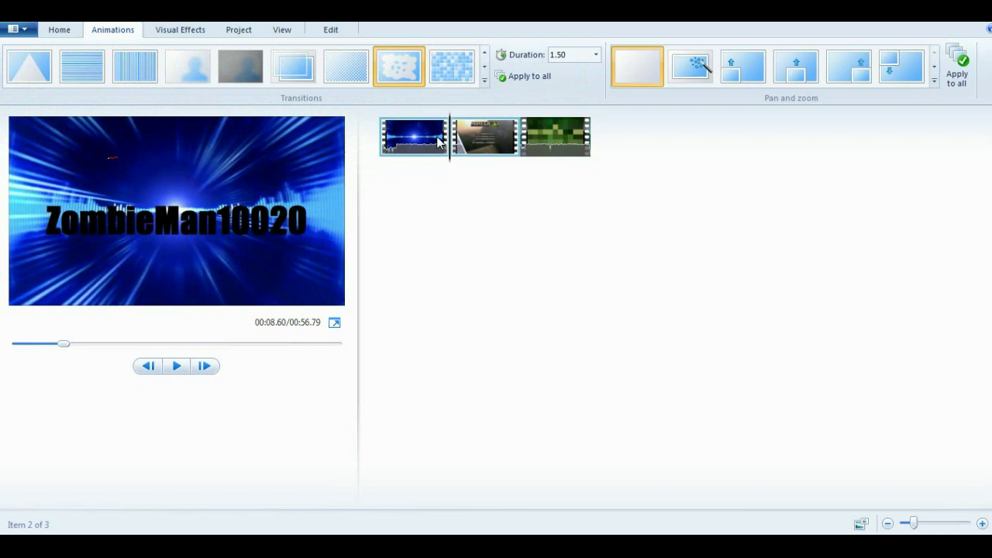
{"action": "left_click", "coordinate": [183, 370]}
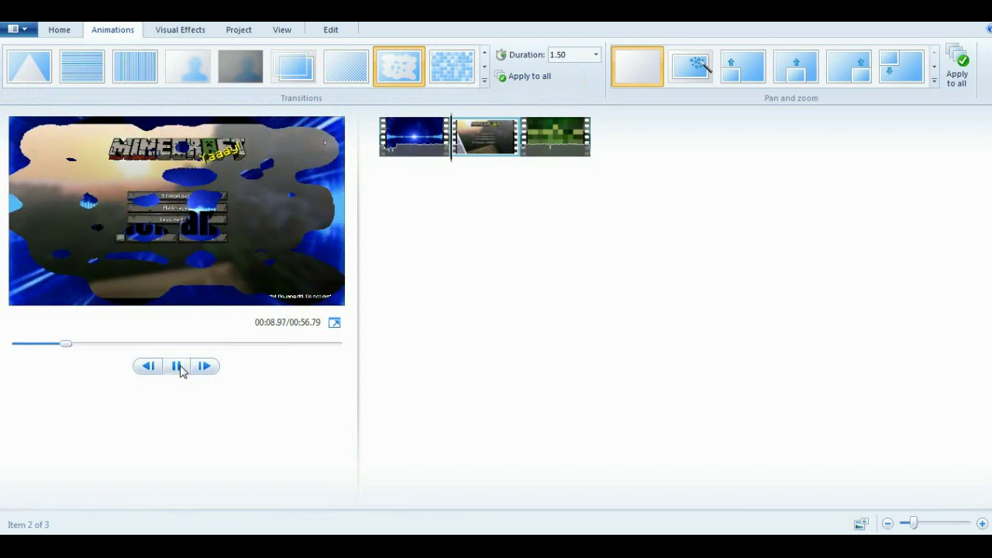
{"action": "left_click", "coordinate": [182, 370]}
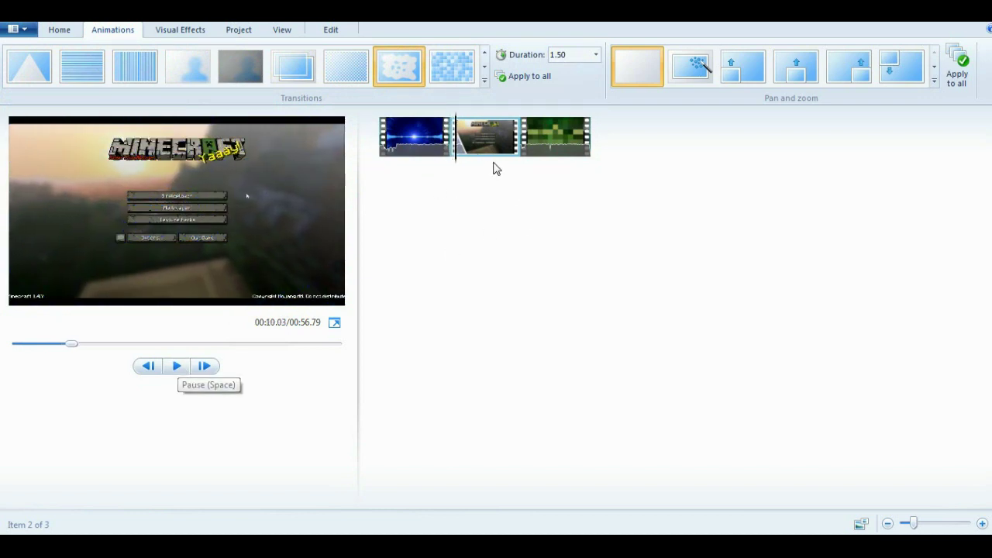
Select the outro clip and apply the pixel dissolve transition to it
{"action": "double_click", "coordinate": [533, 133]}
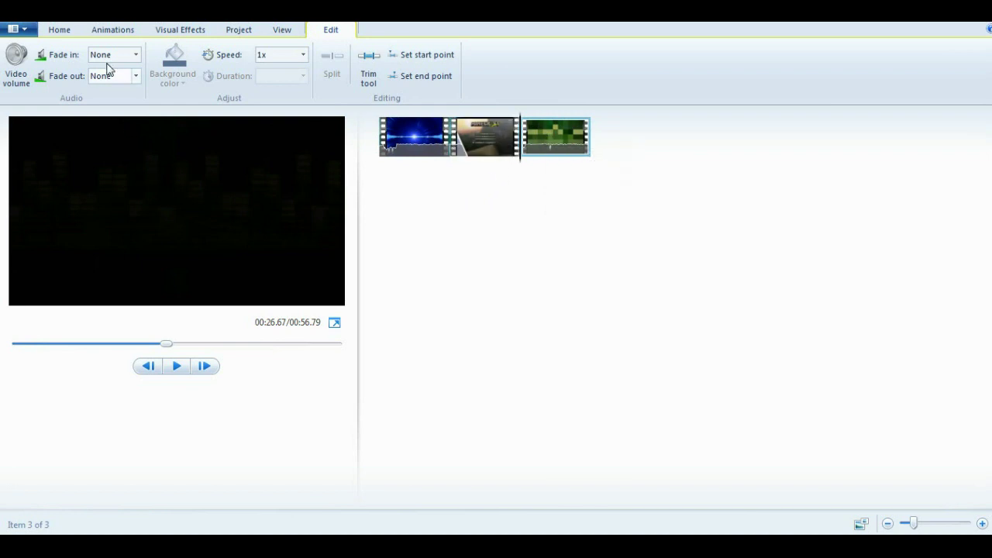
{"action": "left_click", "coordinate": [113, 30]}
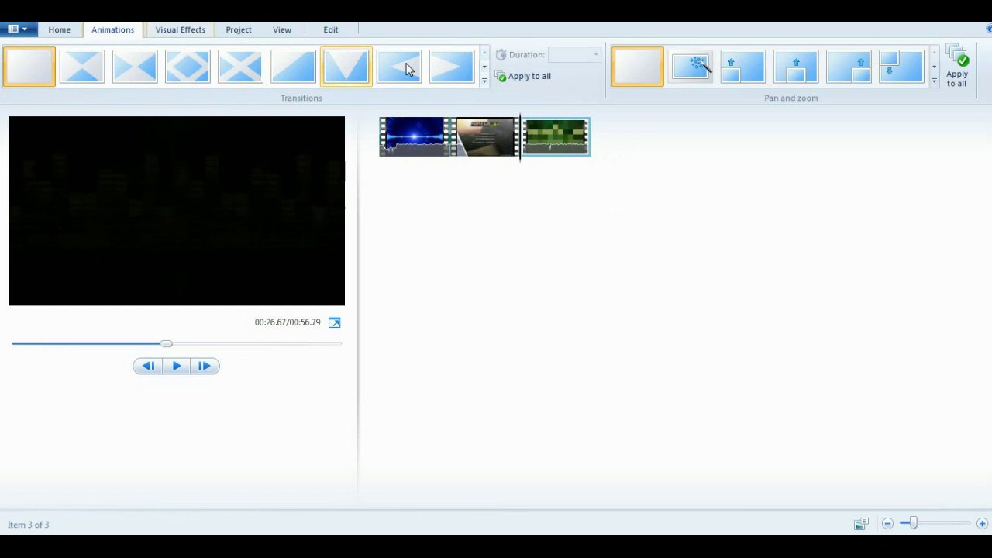
{"action": "left_click", "coordinate": [485, 69]}
{"action": "left_click", "coordinate": [485, 69]}
{"action": "left_click", "coordinate": [485, 69]}
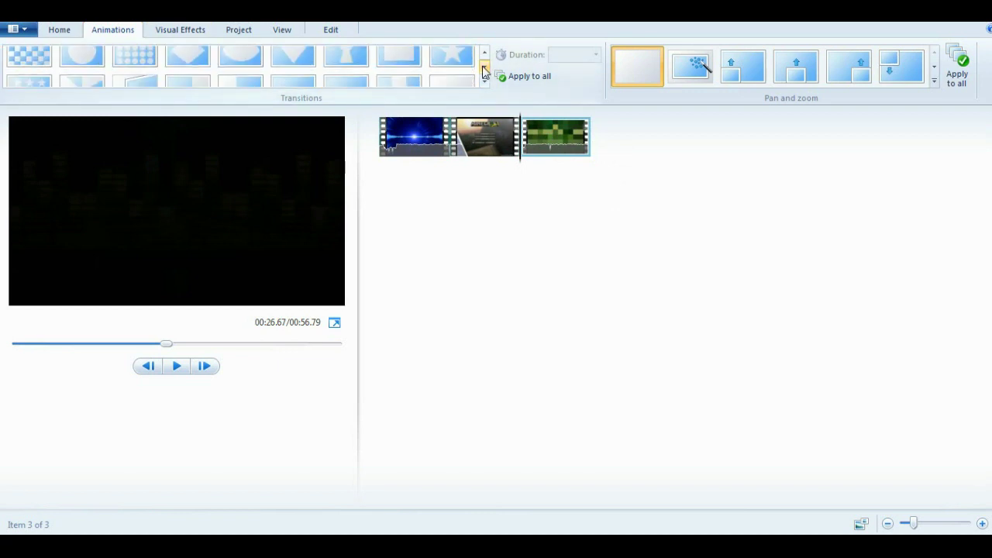
{"action": "left_click", "coordinate": [485, 69]}
{"action": "left_click", "coordinate": [485, 69]}
{"action": "left_click", "coordinate": [485, 69]}
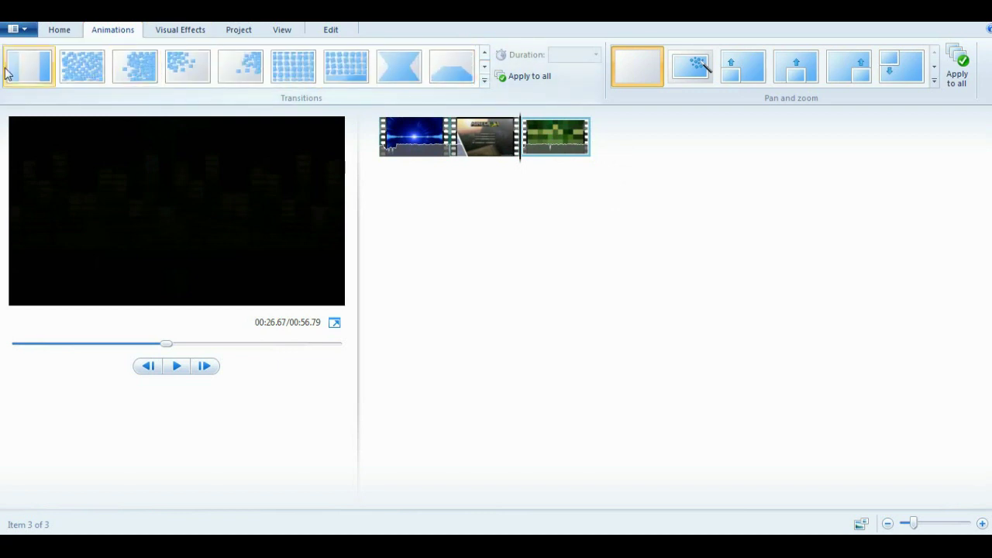
{"action": "left_click", "coordinate": [97, 69]}
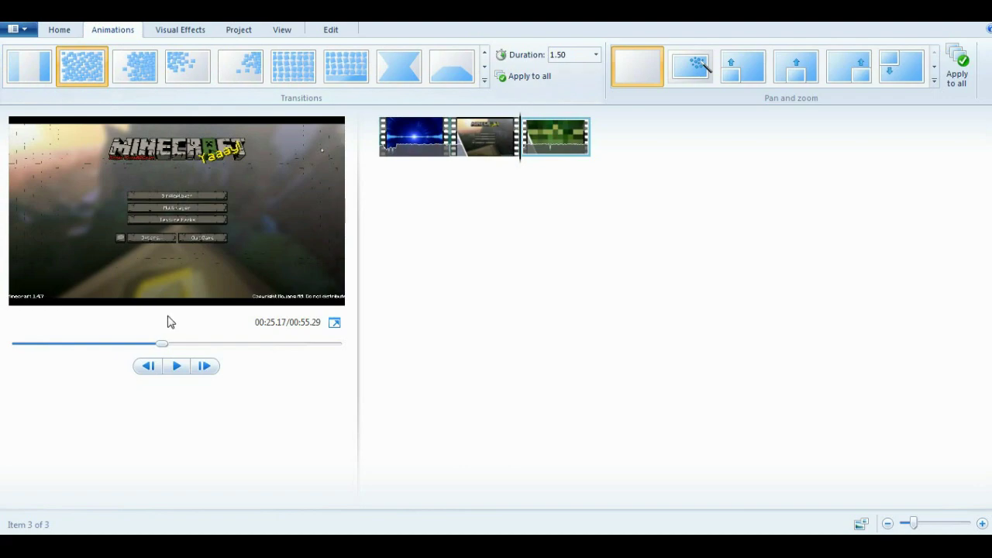
Preview the outro transition, then select the intro clip
{"action": "left_click", "coordinate": [176, 368]}
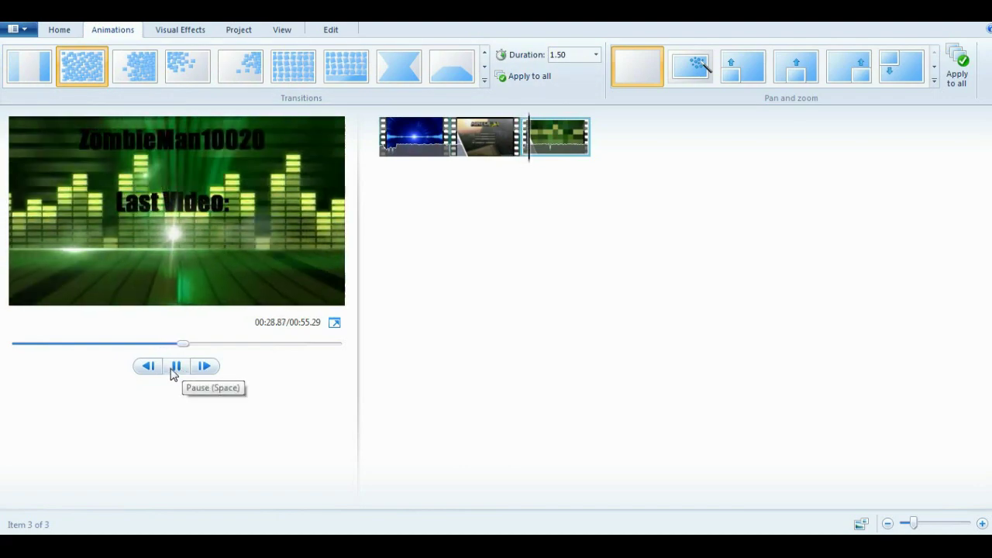
{"action": "left_click", "coordinate": [176, 368]}
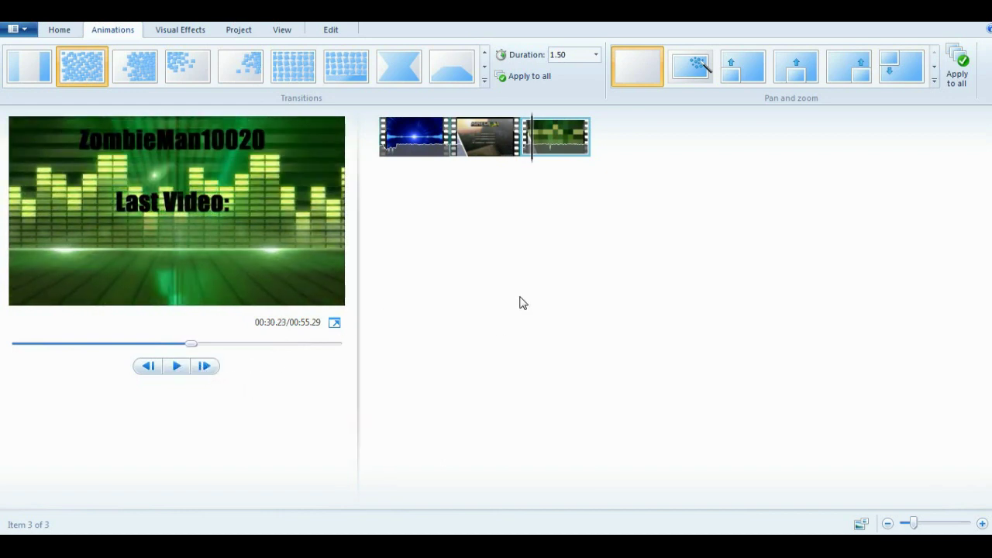
{"action": "left_click", "coordinate": [413, 138]}
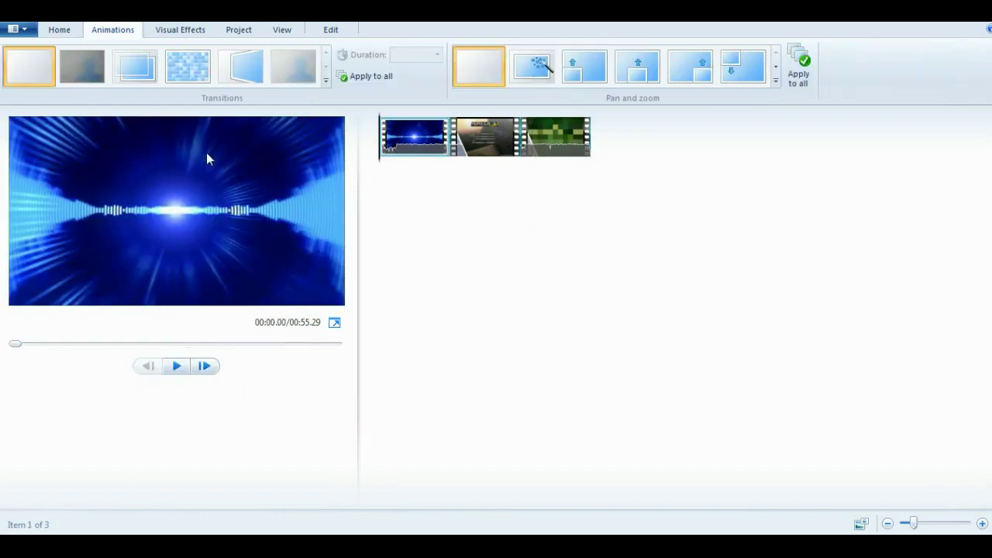
{"action": "left_click", "coordinate": [68, 31]}
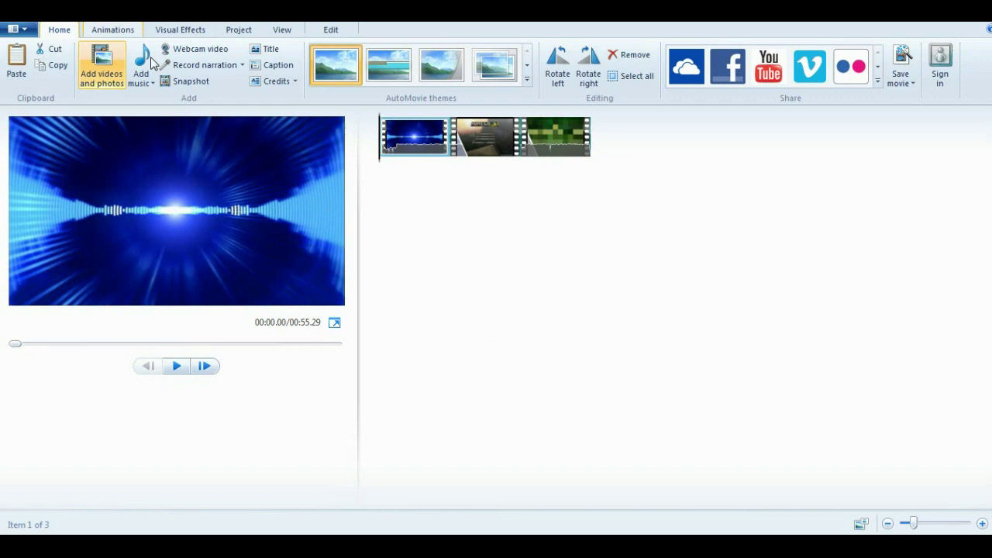
{"action": "left_click", "coordinate": [270, 49]}
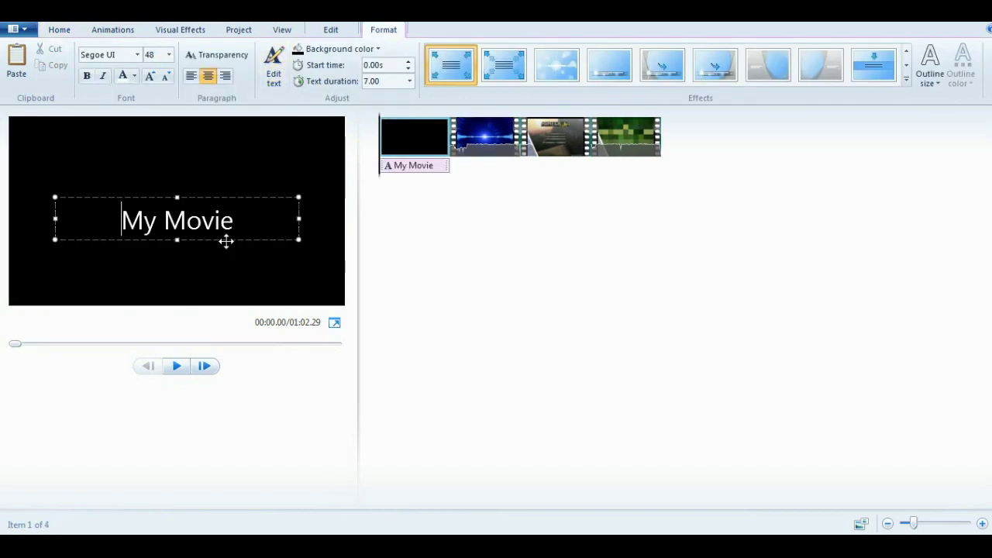
{"action": "right_click", "coordinate": [394, 132]}
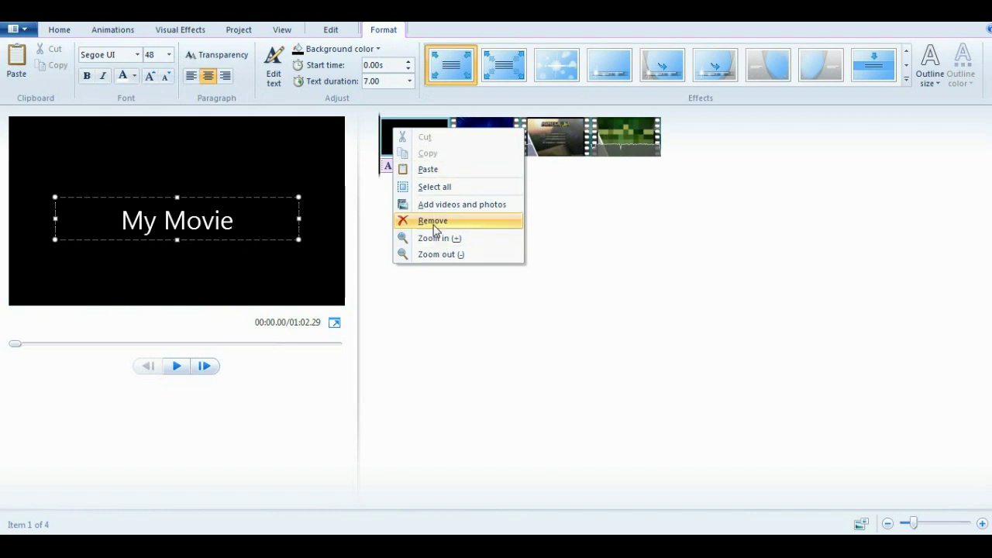
{"action": "left_click", "coordinate": [410, 220]}
{"action": "right_click", "coordinate": [397, 139]}
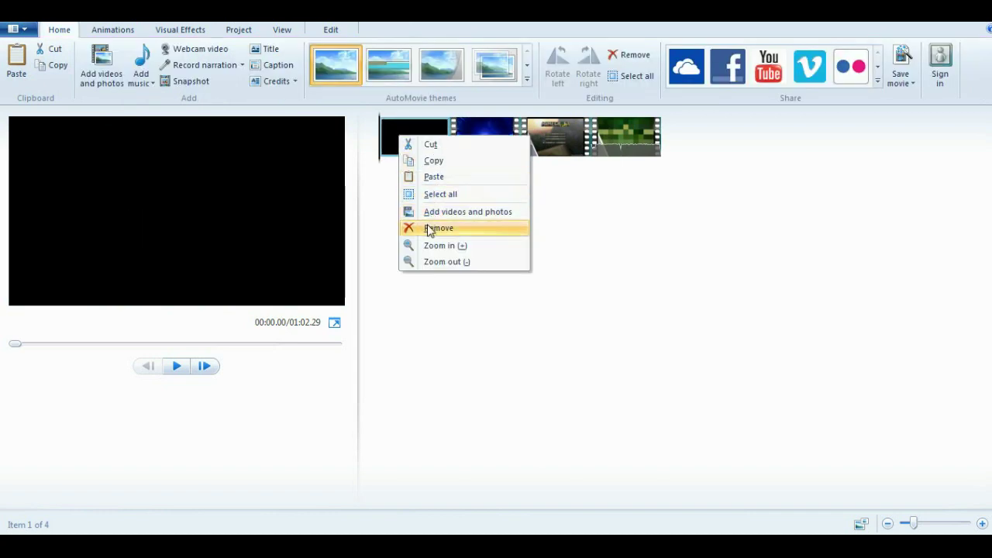
{"action": "left_click", "coordinate": [429, 226]}
{"action": "right_click", "coordinate": [675, 170]}
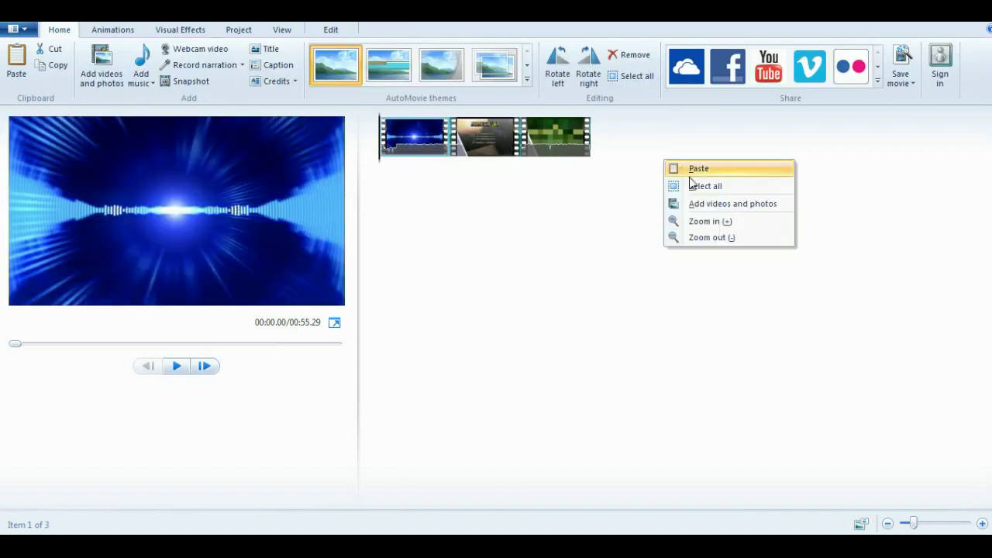
{"action": "left_click", "coordinate": [421, 146]}
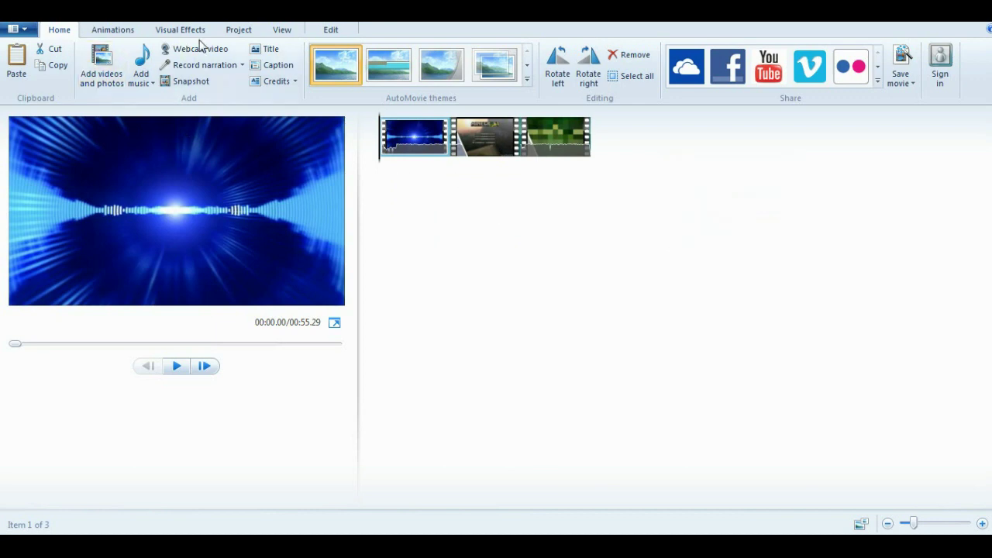
Add a 'Sup Bro' caption to the intro clip and move it to the frame's middle
{"action": "left_click", "coordinate": [276, 68]}
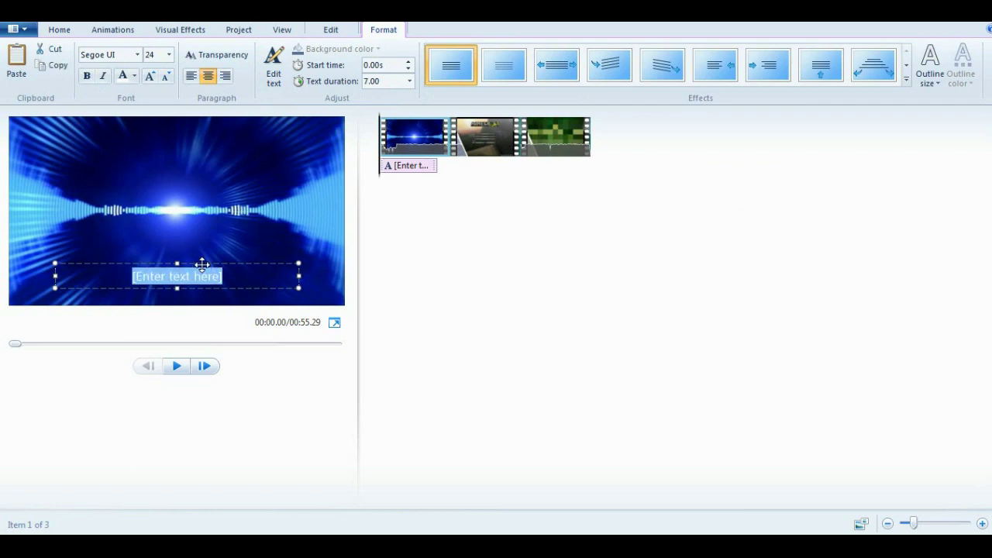
{"action": "key", "text": "Delete"}
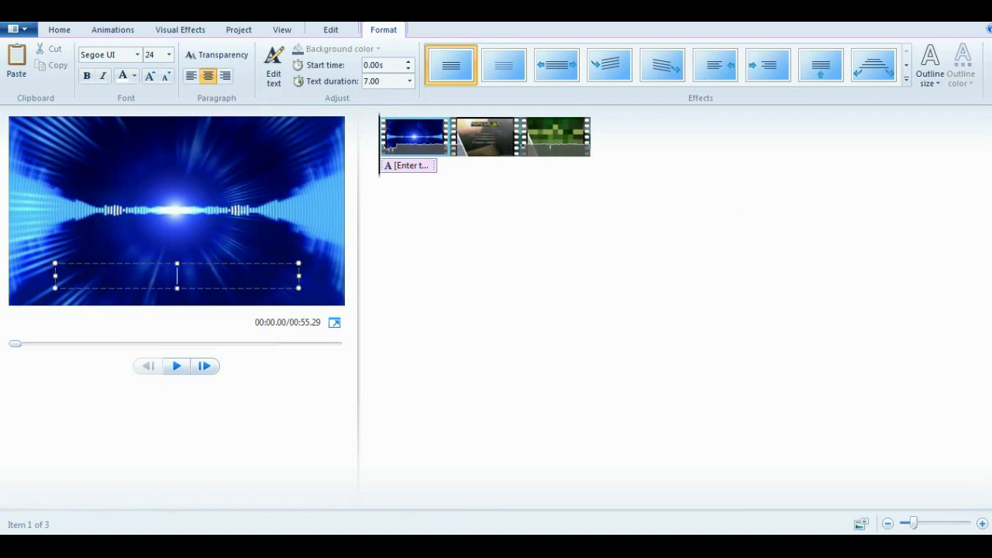
{"action": "type", "text": "Sup Bro"}
{"action": "left_click_drag", "start_coordinate": [208, 264], "coordinate": [98, 209]}
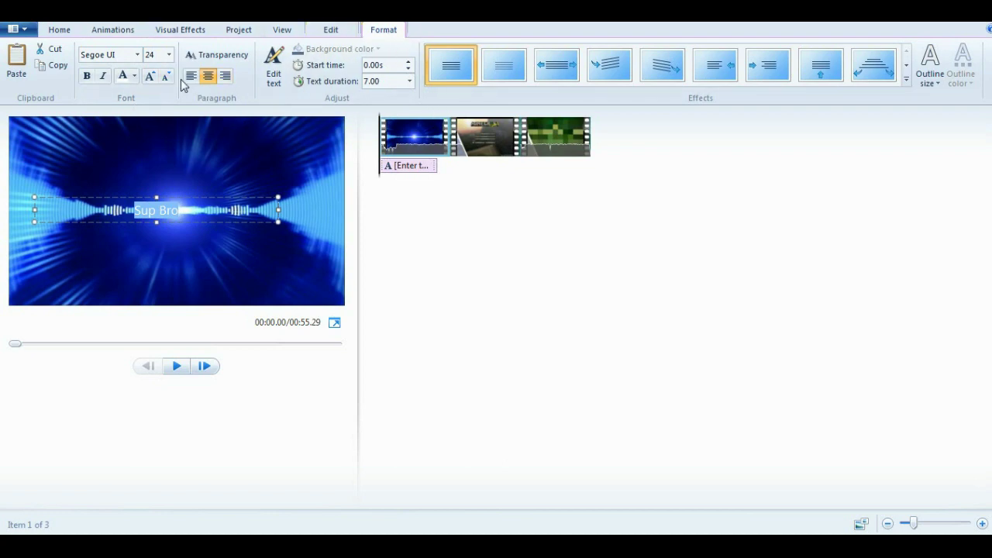
Set the caption font to Minecraft and retype the text as 'Sup Bro'
{"action": "left_click", "coordinate": [137, 55]}
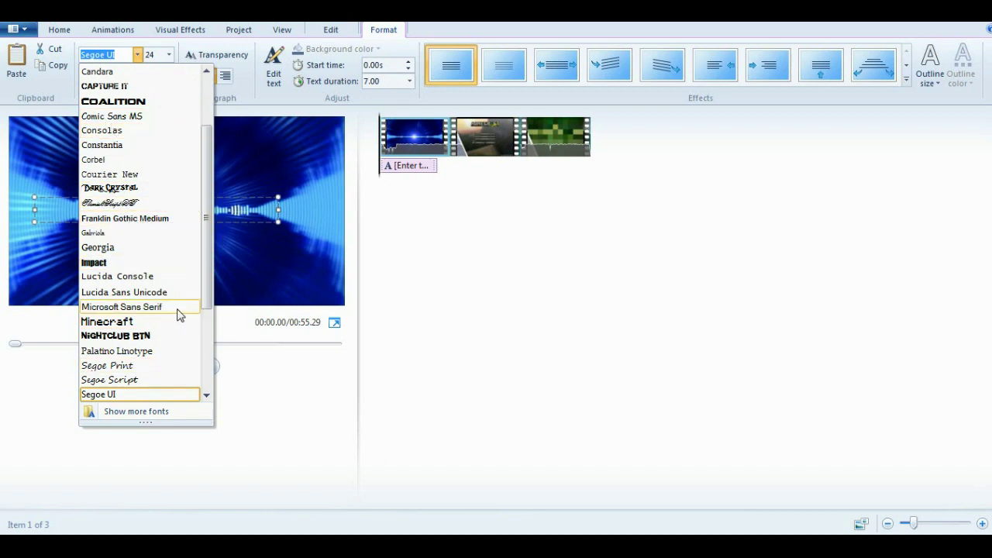
{"action": "left_click", "coordinate": [141, 321]}
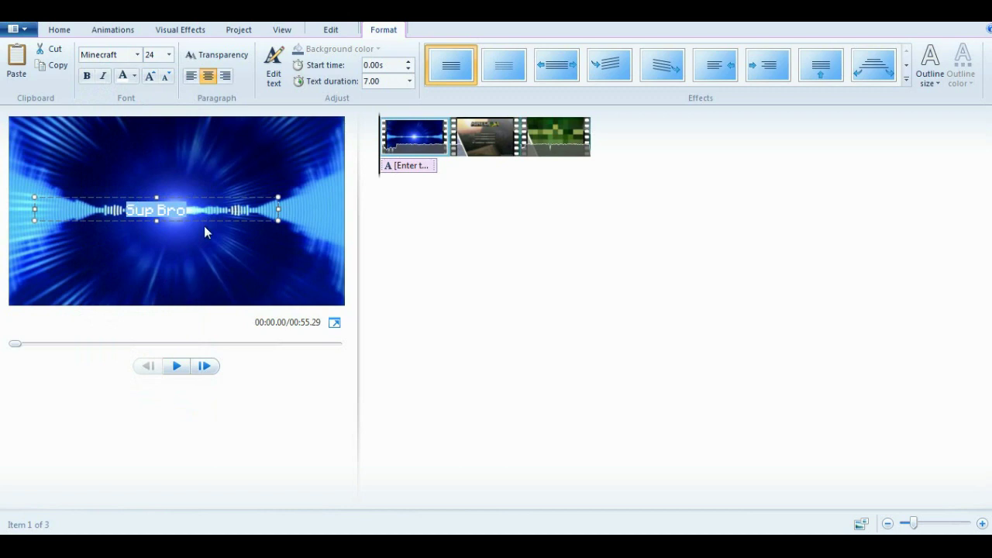
{"action": "left_click", "coordinate": [209, 208]}
{"action": "mouse_move", "coordinate": [207, 208]}
{"action": "left_mouse_down"}
{"action": "mouse_move", "coordinate": [109, 208]}
{"action": "mouse_move", "coordinate": [205, 211]}
{"action": "left_mouse_up"}
{"action": "left_click", "coordinate": [109, 209]}
{"action": "key", "text": "Delete"}
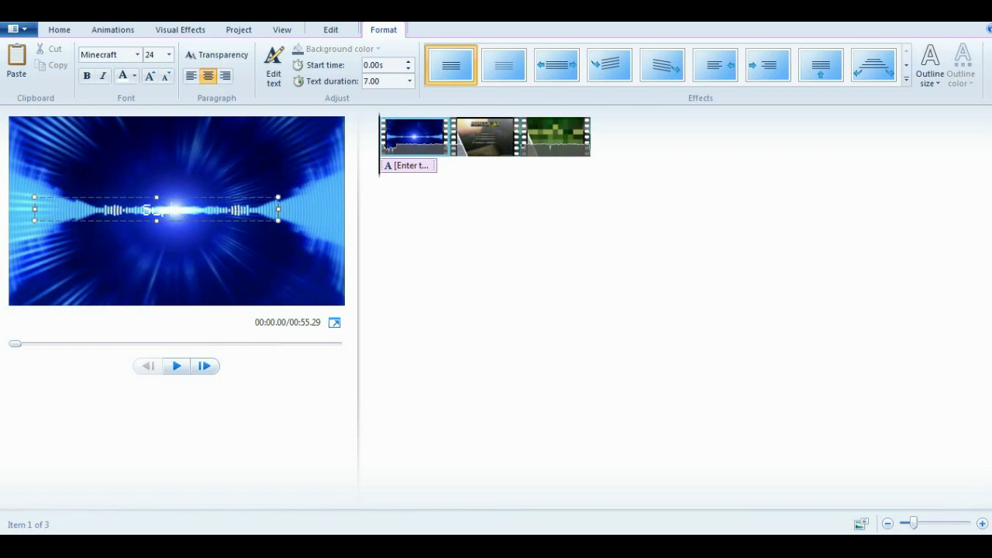
{"action": "type", "text": "Sup Broooooo"}
Colour the whole 'Sup Brooooo' caption red
{"action": "left_click_drag", "start_coordinate": [221, 211], "coordinate": [77, 204]}
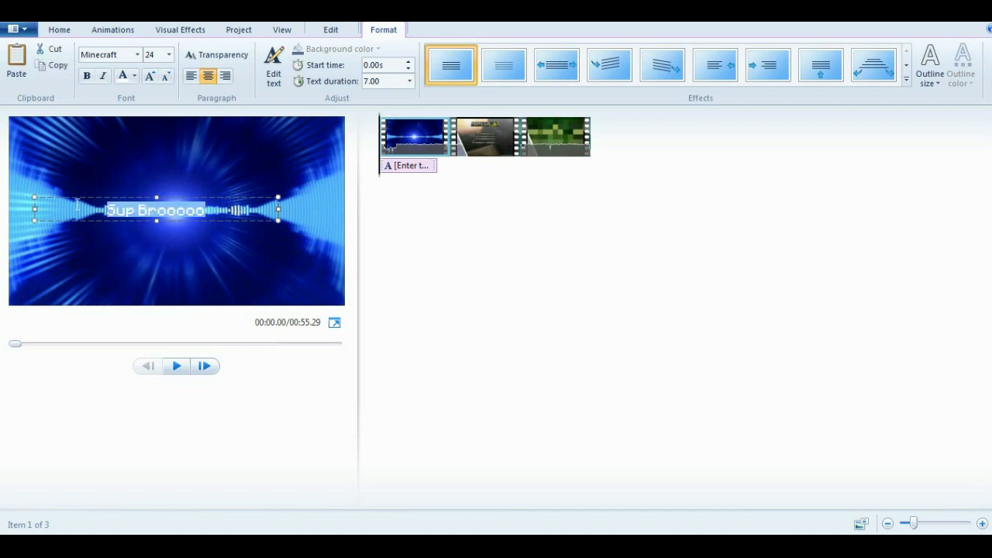
{"action": "left_click", "coordinate": [134, 76]}
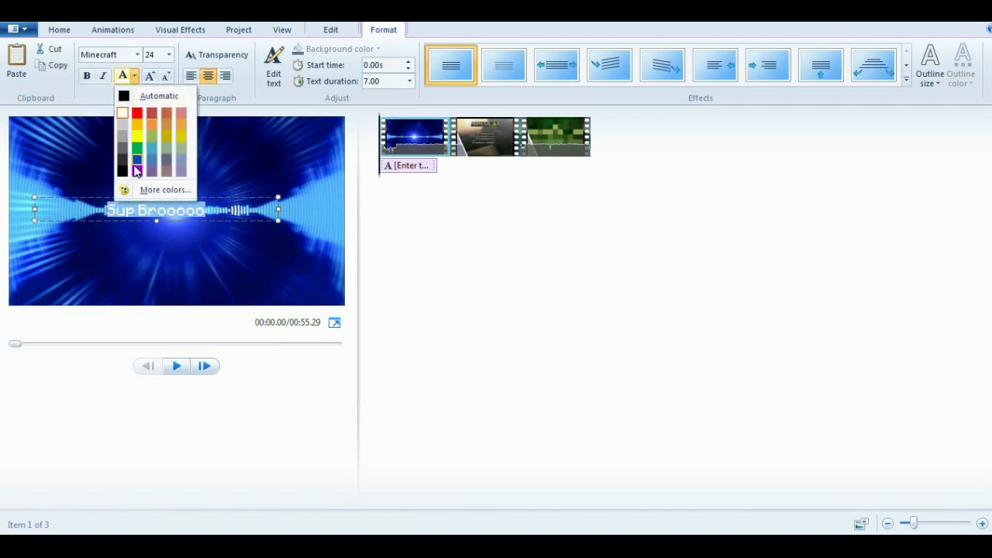
{"action": "left_click", "coordinate": [138, 113]}
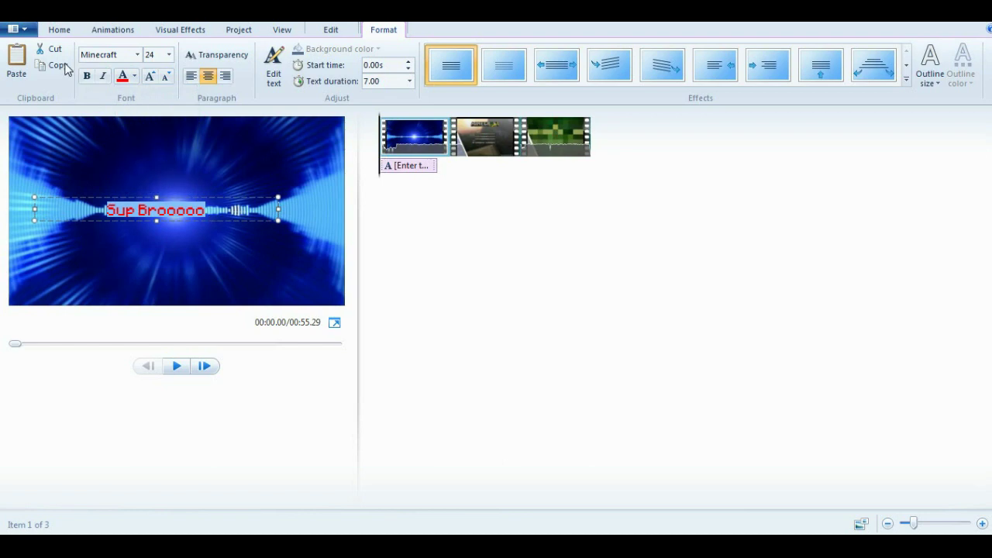
Make the caption bold and set its font size to 100
{"action": "left_click", "coordinate": [88, 78]}
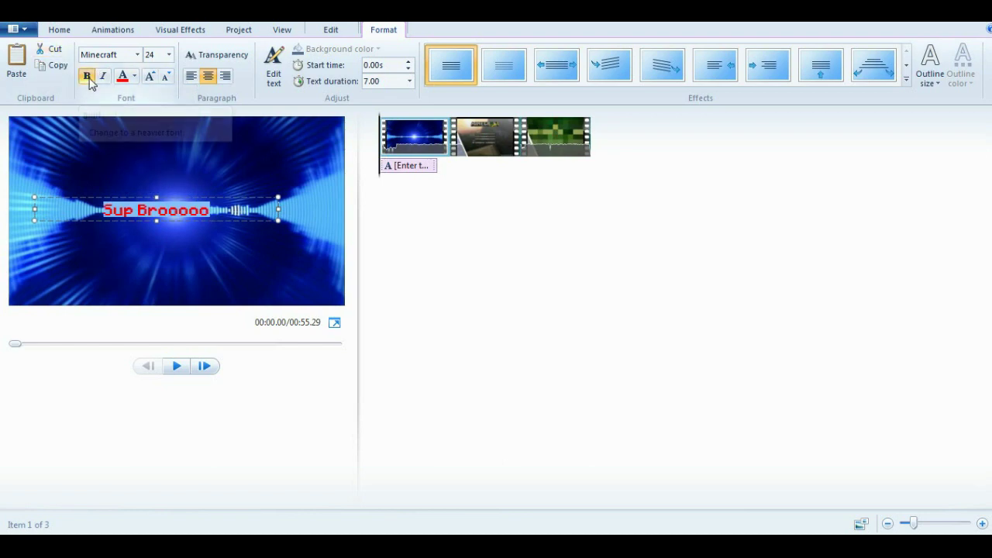
{"action": "left_click", "coordinate": [169, 55]}
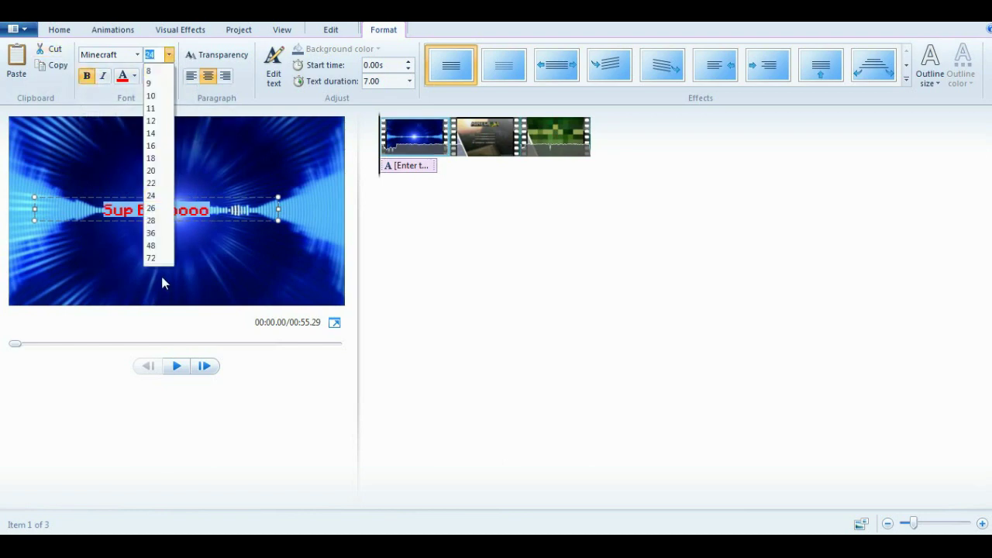
{"action": "left_click", "coordinate": [159, 256]}
{"action": "left_click", "coordinate": [151, 54]}
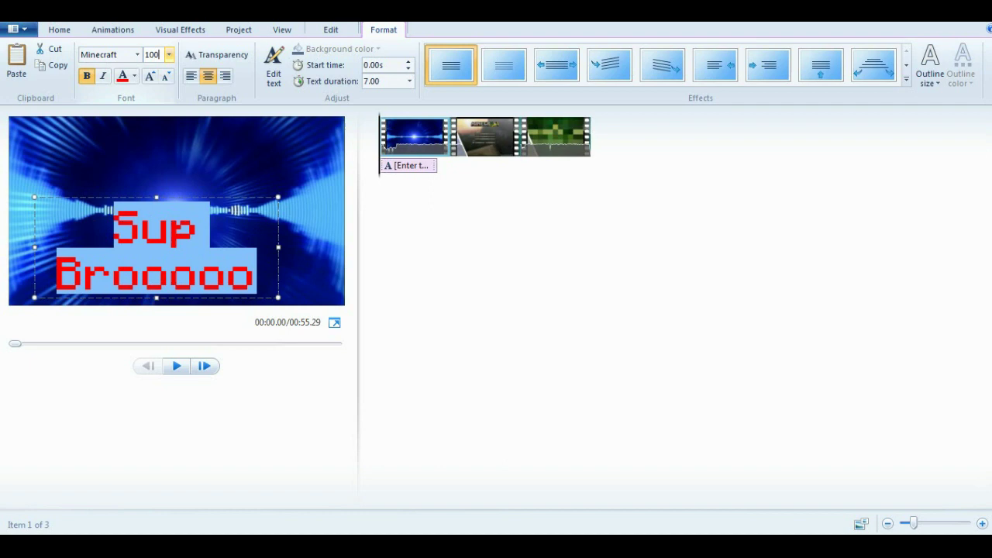
{"action": "key", "text": "Return"}
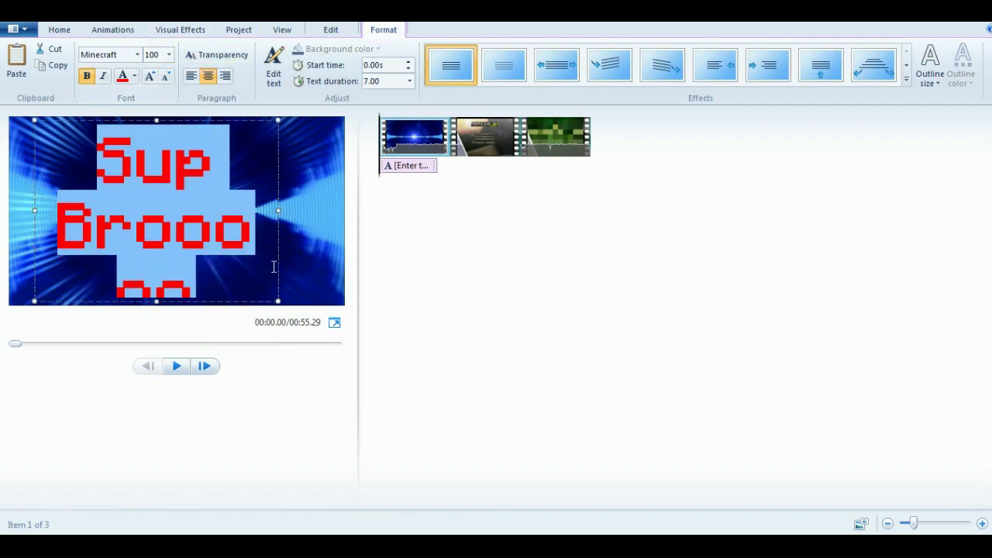
Move the 'Sup Brooooo' caption to 9.40s over the Minecraft clip, then remove it
{"action": "right_click", "coordinate": [394, 175]}
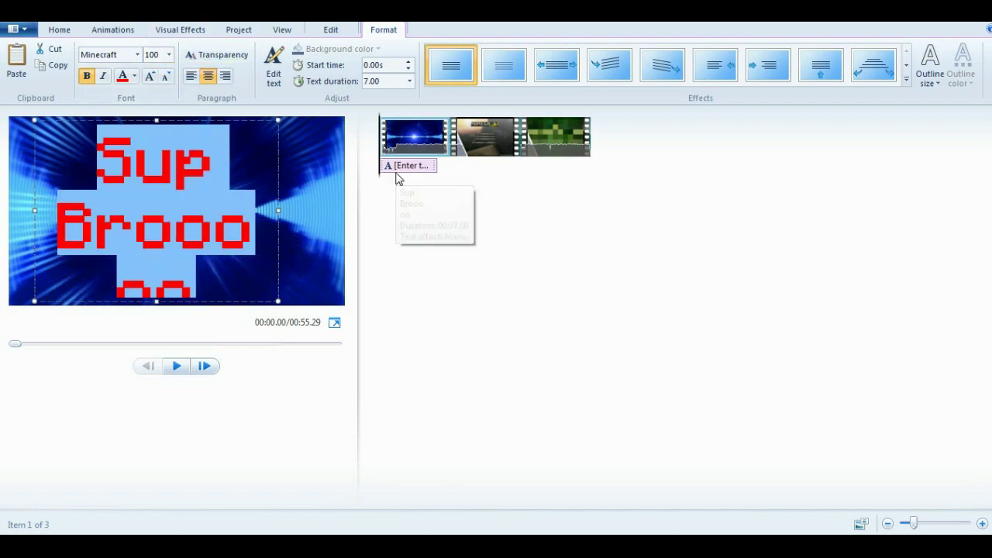
{"action": "left_click", "coordinate": [427, 174]}
{"action": "left_click_drag", "start_coordinate": [419, 175], "coordinate": [460, 178]}
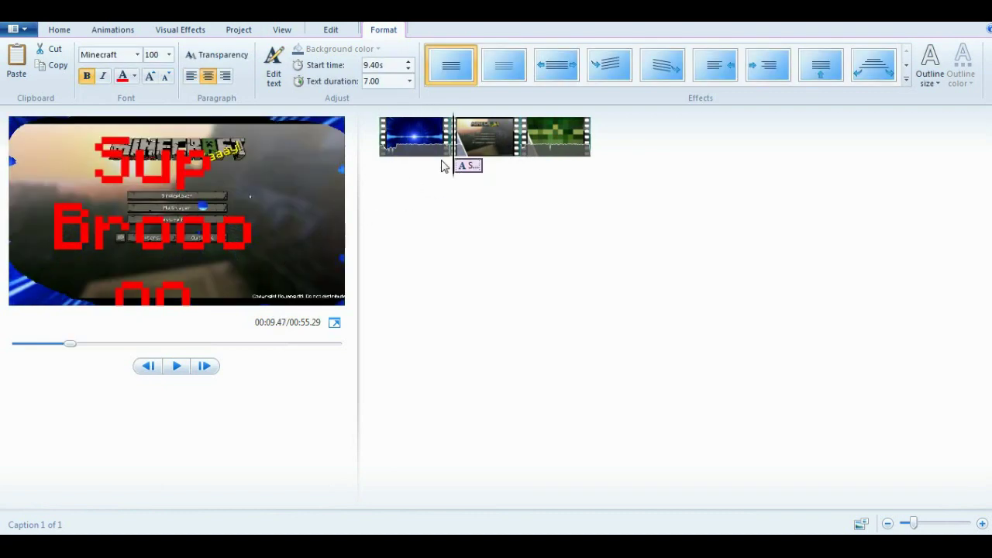
{"action": "right_click", "coordinate": [479, 173]}
{"action": "left_click", "coordinate": [505, 243]}
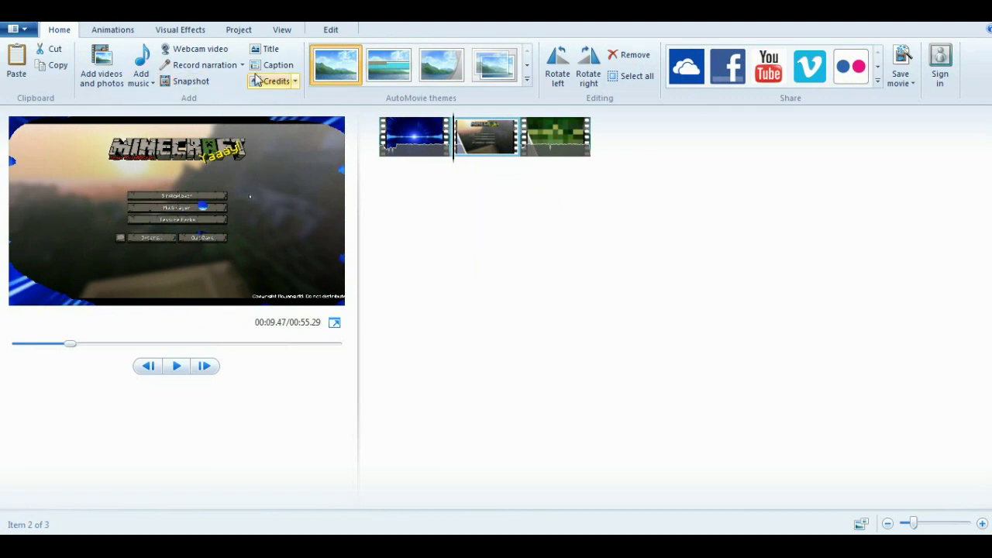
{"action": "left_click", "coordinate": [107, 29]}
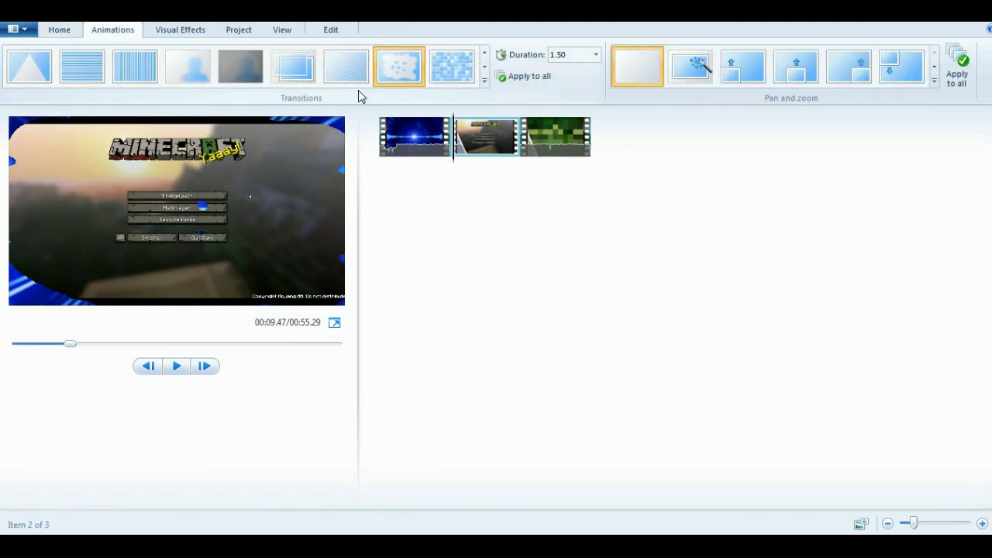
Browse the Visual Effects gallery without applying any, then switch to the Project settings
{"action": "left_click", "coordinate": [183, 31]}
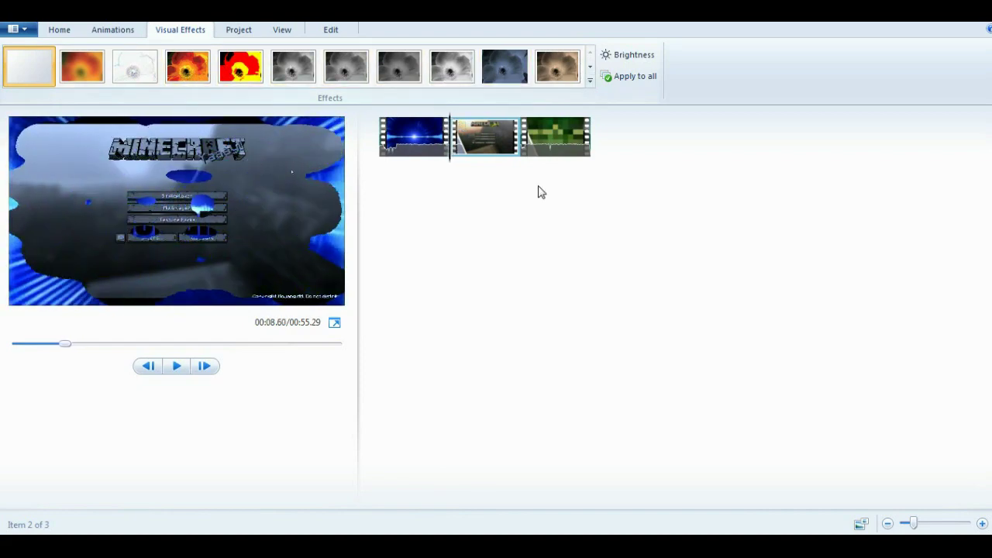
{"action": "left_click", "coordinate": [236, 31]}
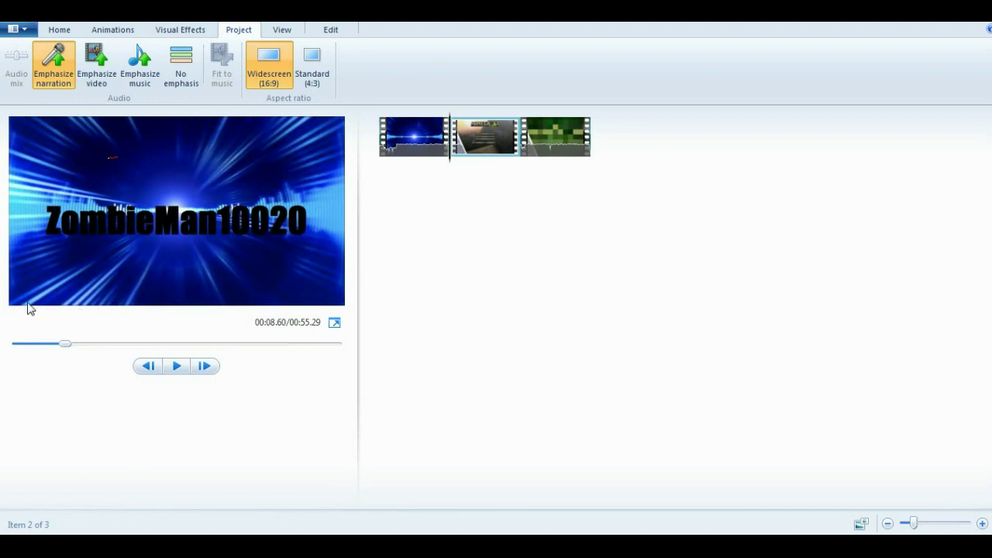
Switch the movie to Standard 4:3, then back to Widescreen 16:9
{"action": "left_click", "coordinate": [315, 80]}
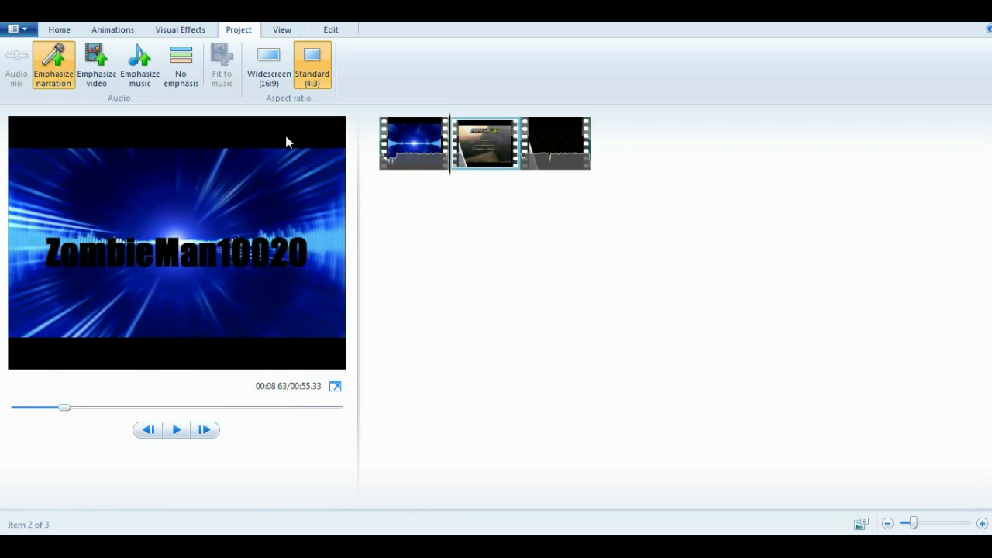
{"action": "left_click", "coordinate": [273, 76]}
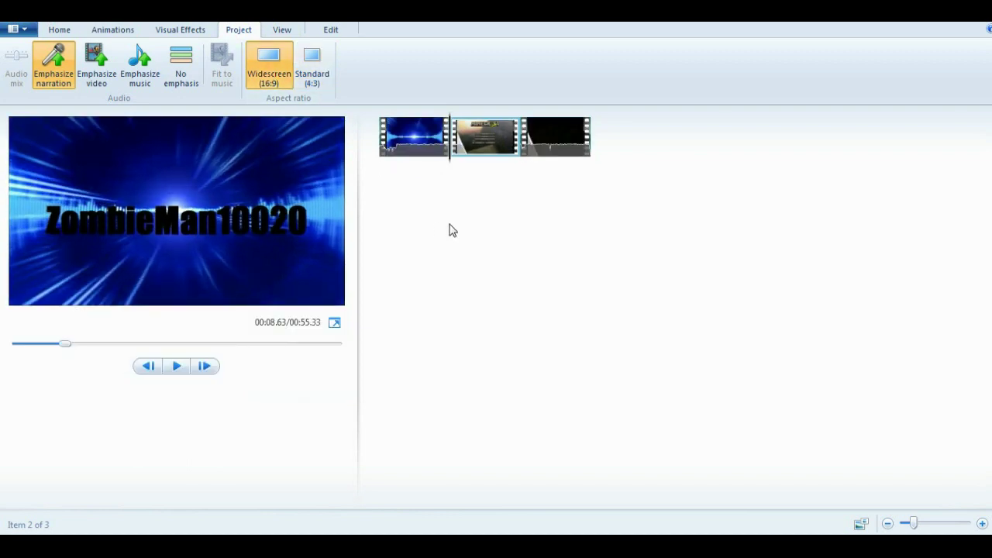
{"action": "left_click", "coordinate": [282, 31]}
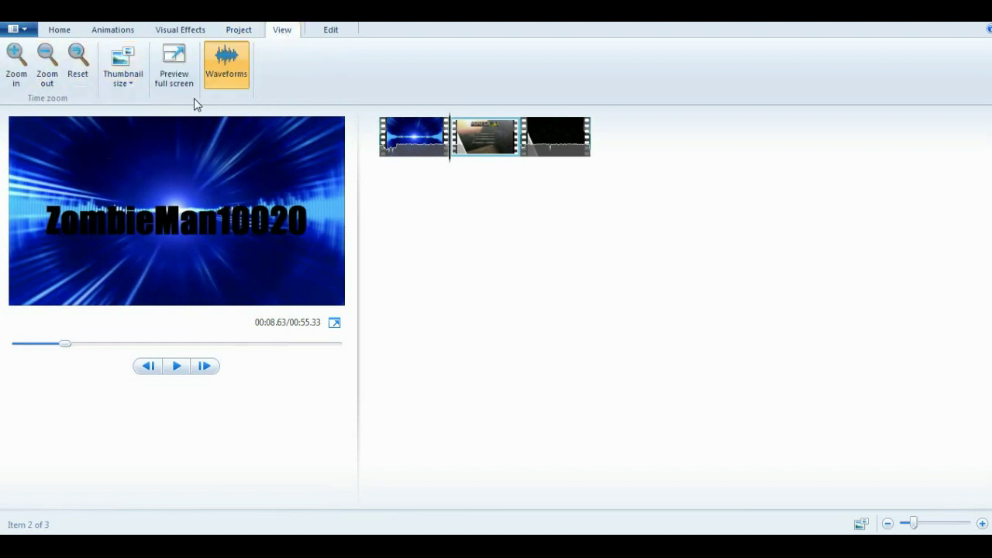
Set storyboard thumbnails to Medium icons and watch a paused full-screen preview, exiting with Esc
{"action": "left_click", "coordinate": [133, 79]}
{"action": "left_click", "coordinate": [161, 133]}
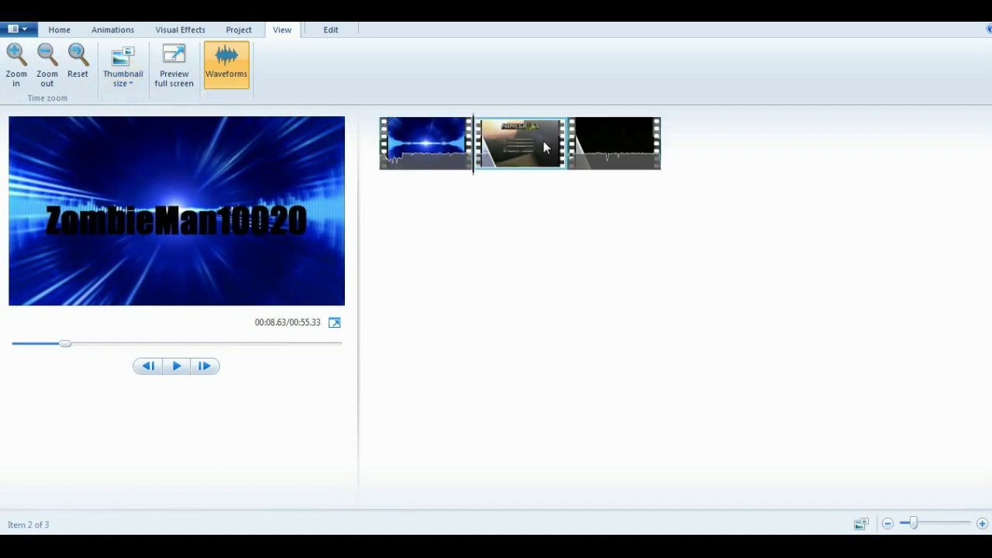
{"action": "left_click", "coordinate": [181, 79]}
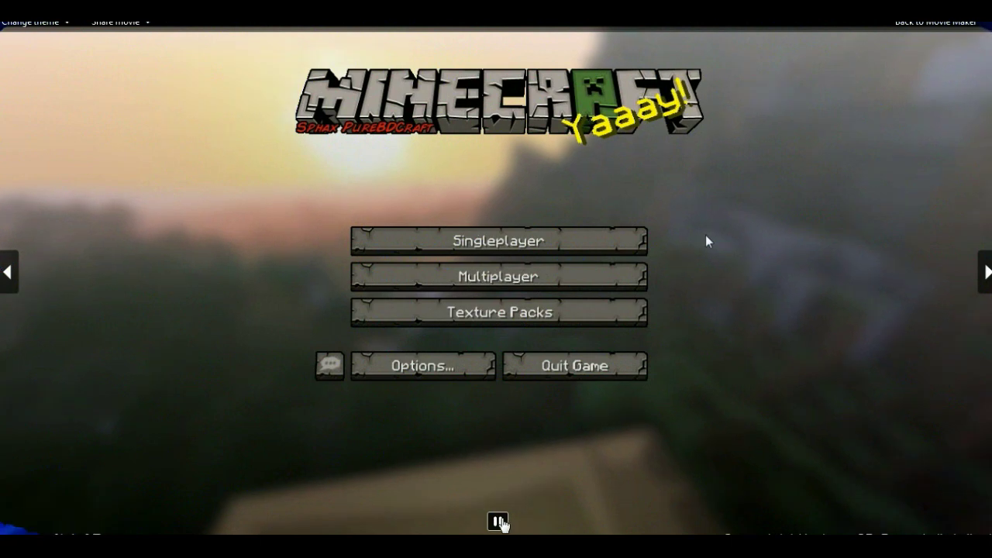
{"action": "left_click", "coordinate": [499, 521]}
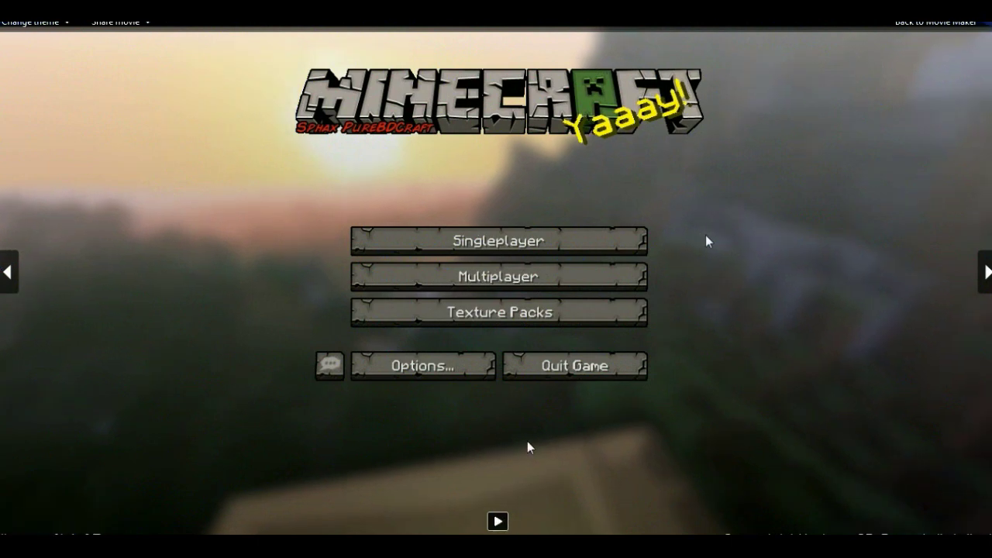
{"action": "key", "text": "Escape"}
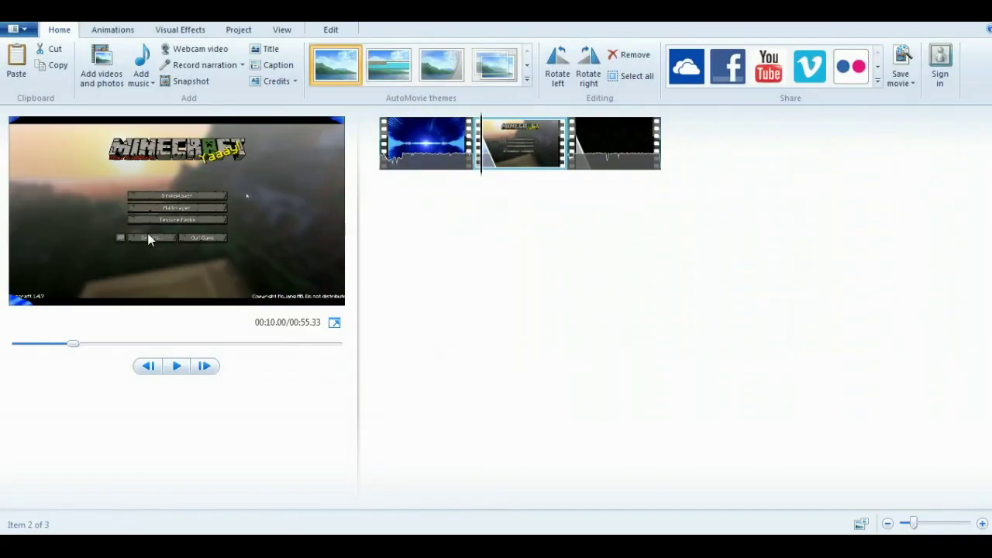
{"action": "left_click", "coordinate": [239, 31]}
{"action": "left_click", "coordinate": [280, 31]}
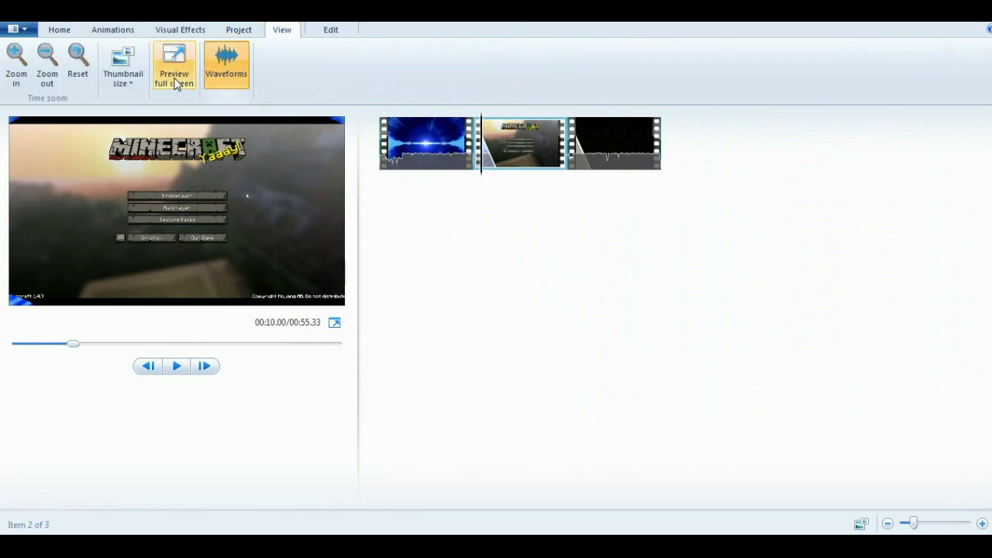
Check the Minecraft clip's video volume and speed, leaving volume unchanged and speed at 1x
{"action": "left_click", "coordinate": [325, 32]}
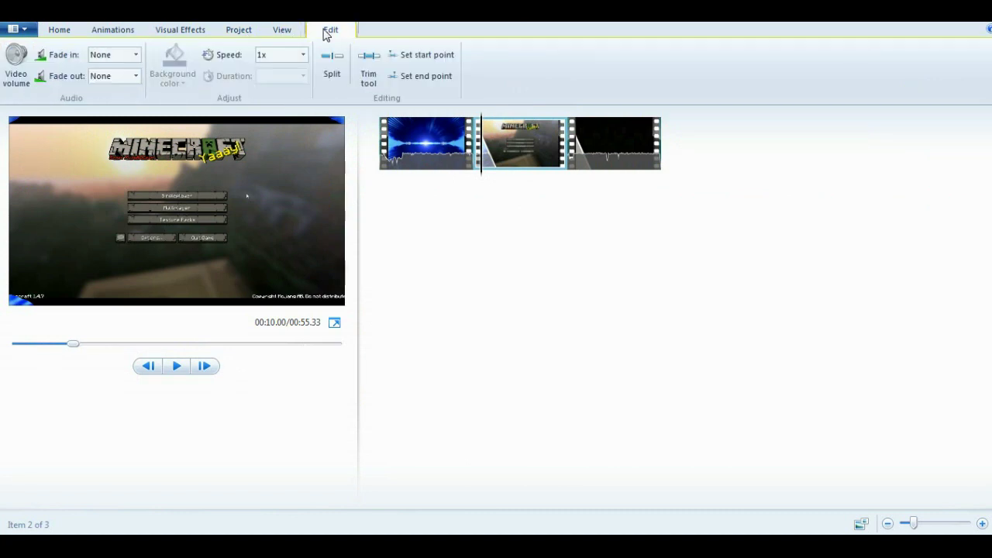
{"action": "left_click", "coordinate": [17, 86]}
{"action": "mouse_move", "coordinate": [50, 106]}
{"action": "left_mouse_down"}
{"action": "mouse_move", "coordinate": [27, 107]}
{"action": "mouse_move", "coordinate": [47, 111]}
{"action": "left_mouse_up"}
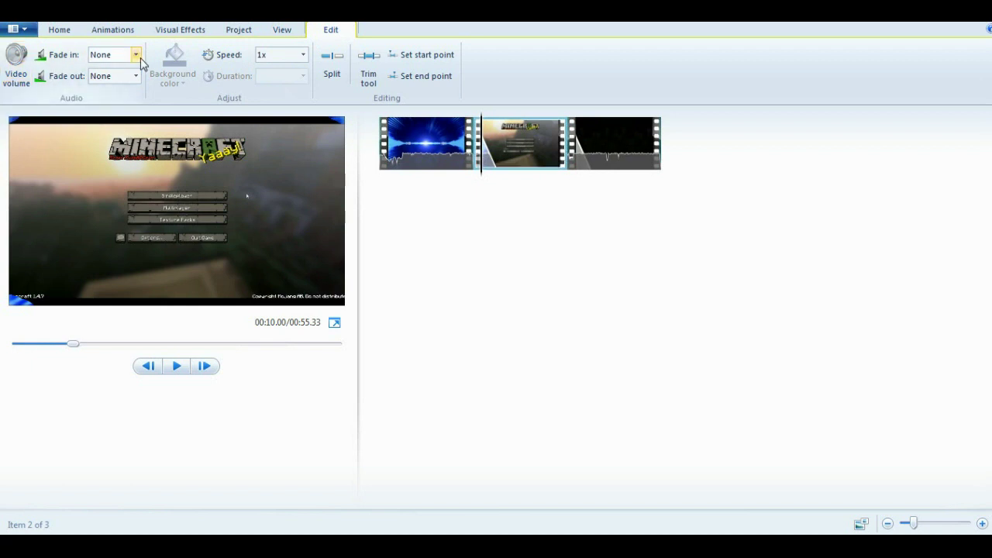
{"action": "left_click", "coordinate": [303, 56]}
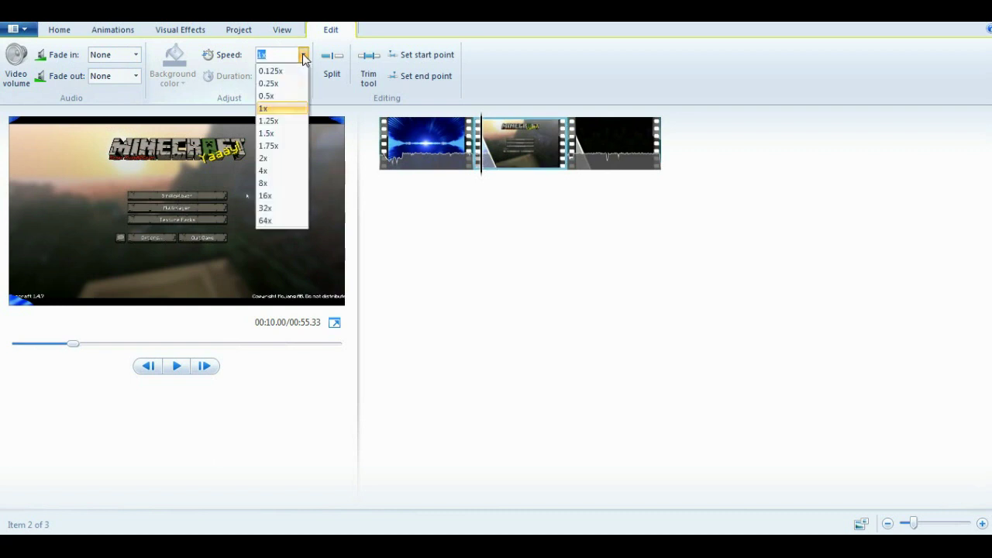
{"action": "left_click", "coordinate": [271, 110]}
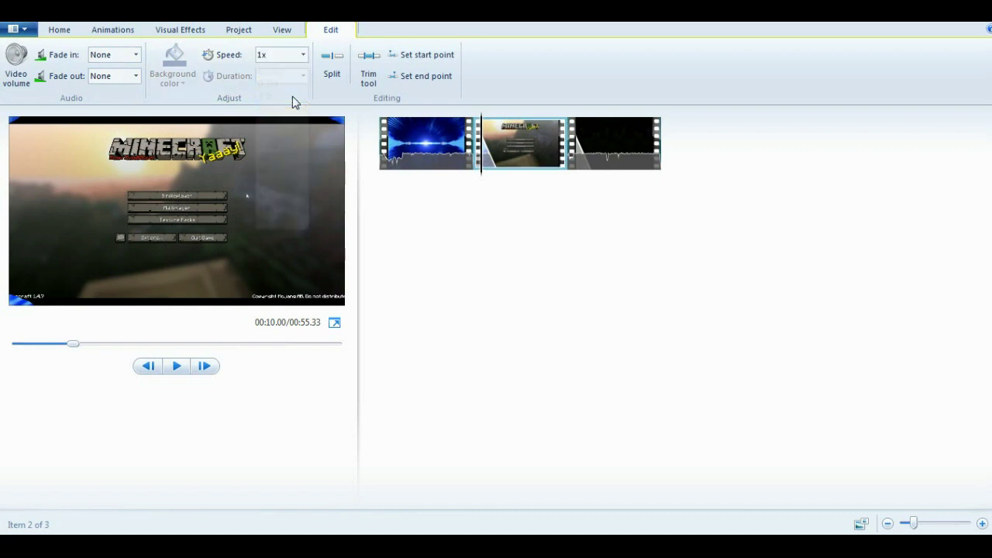
{"action": "left_click", "coordinate": [369, 75]}
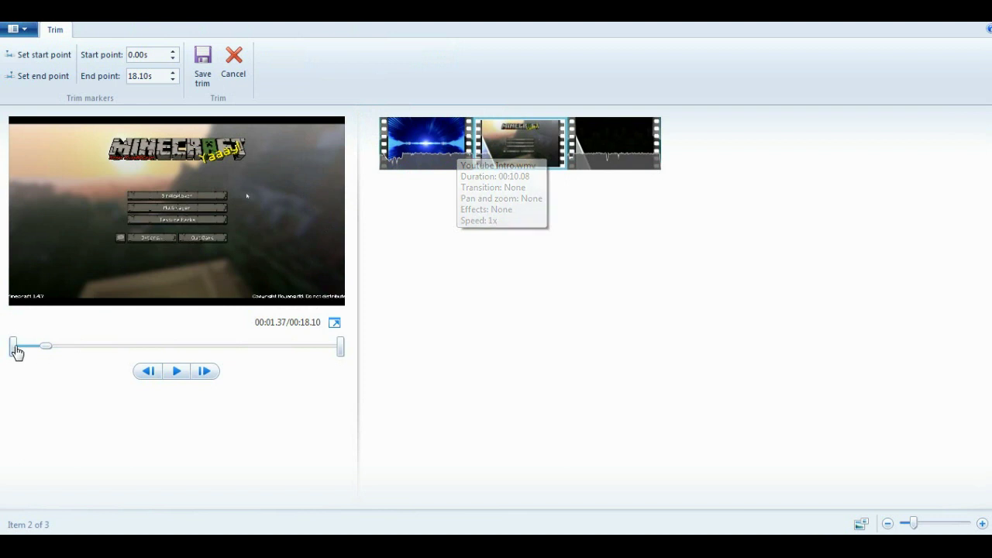
{"action": "mouse_move", "coordinate": [16, 353]}
{"action": "left_mouse_down"}
{"action": "mouse_move", "coordinate": [69, 354]}
{"action": "mouse_move", "coordinate": [11, 357]}
{"action": "left_mouse_up"}
{"action": "left_click", "coordinate": [177, 371]}
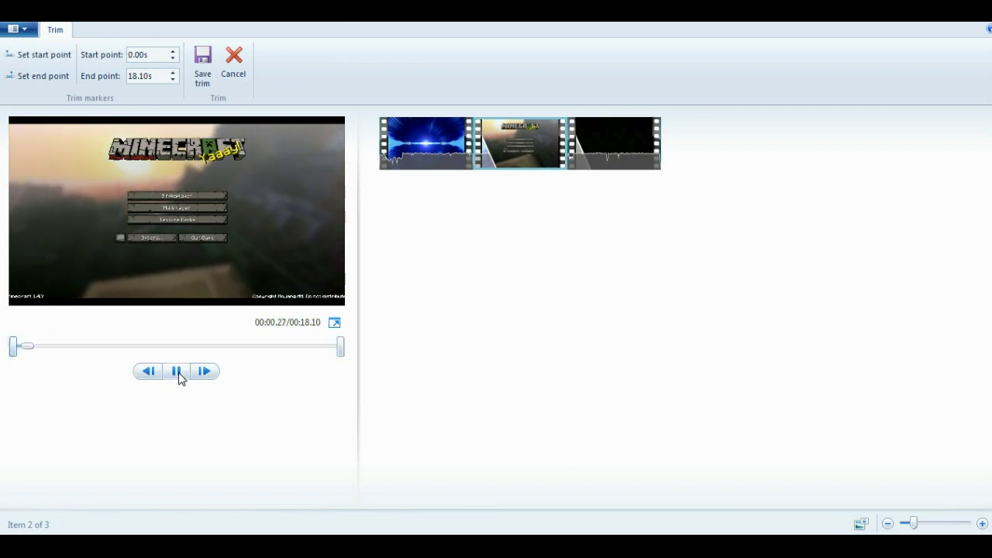
{"action": "left_click", "coordinate": [177, 371]}
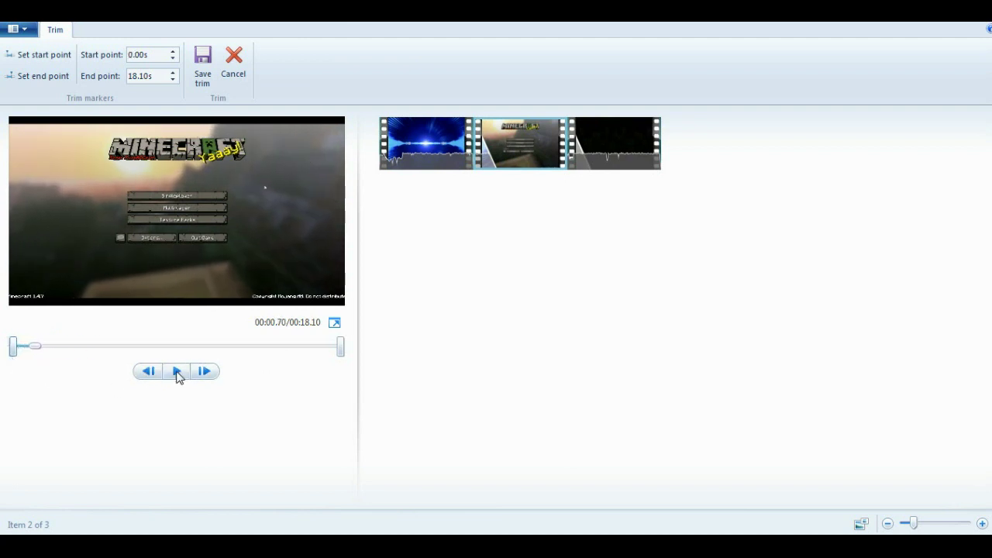
{"action": "left_click", "coordinate": [242, 70]}
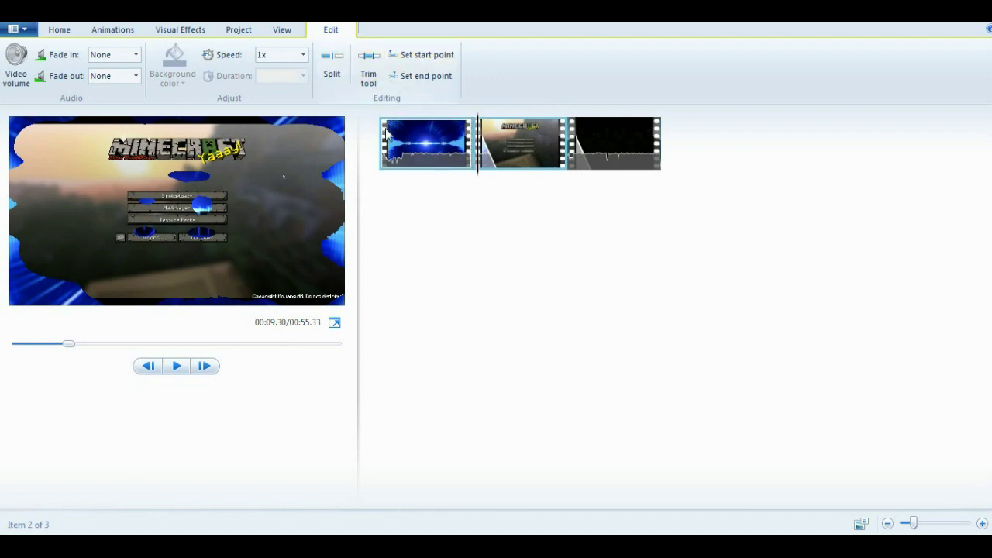
Split the Minecraft clip at the playhead and remove the later part, bringing the movie to 00:40.46
{"action": "left_click", "coordinate": [338, 69]}
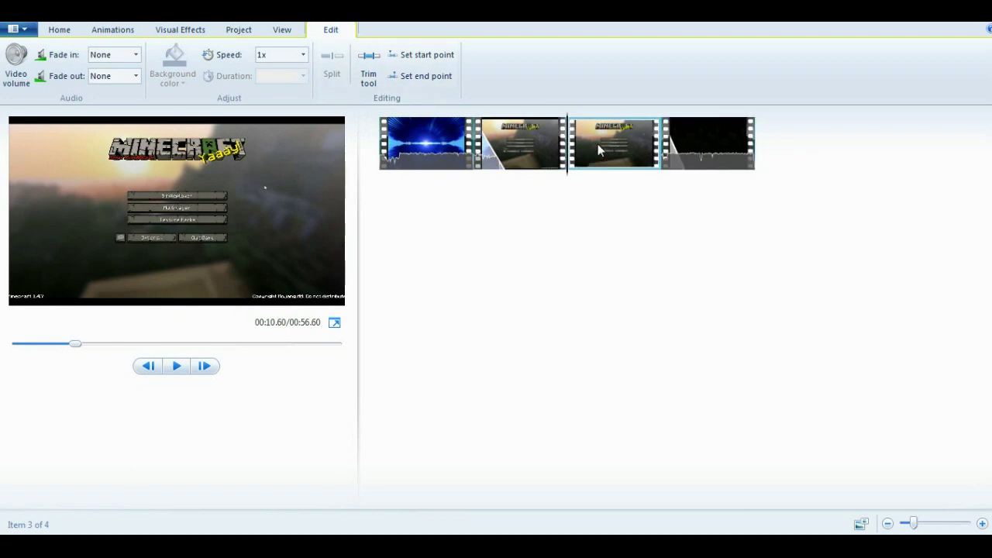
{"action": "right_click", "coordinate": [597, 146]}
{"action": "left_click", "coordinate": [624, 258]}
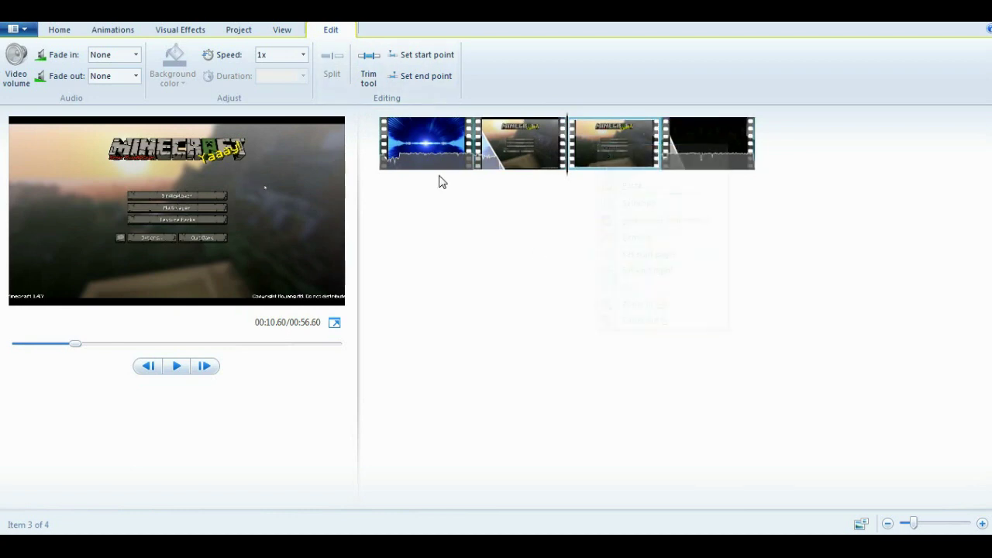
{"action": "right_click", "coordinate": [596, 140]}
{"action": "left_click", "coordinate": [628, 236]}
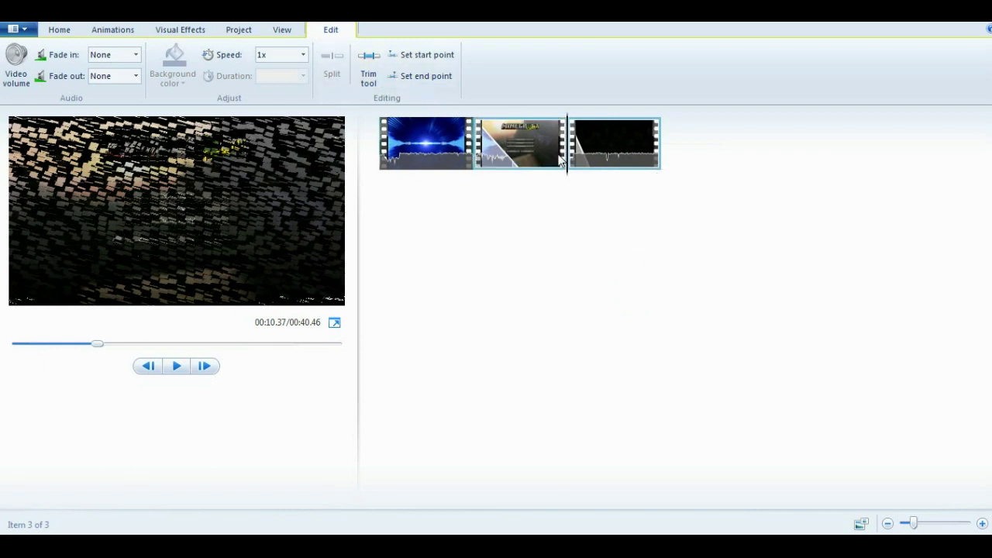
{"action": "left_click_drag", "start_coordinate": [570, 152], "coordinate": [421, 176]}
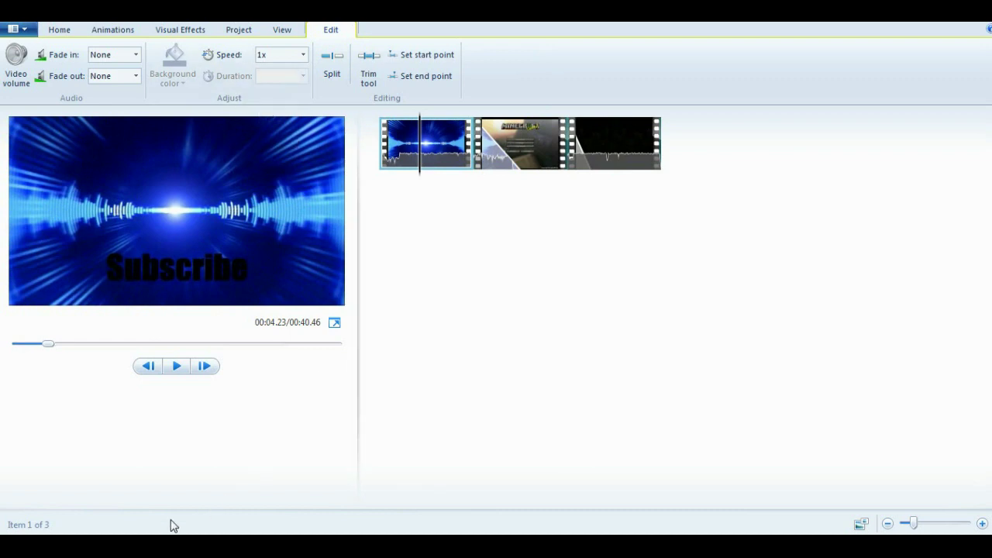
Browse from Documents to the Desktop's Extra folder and select the Skrillex - Syndicate MP3
{"action": "key", "text": "super"}
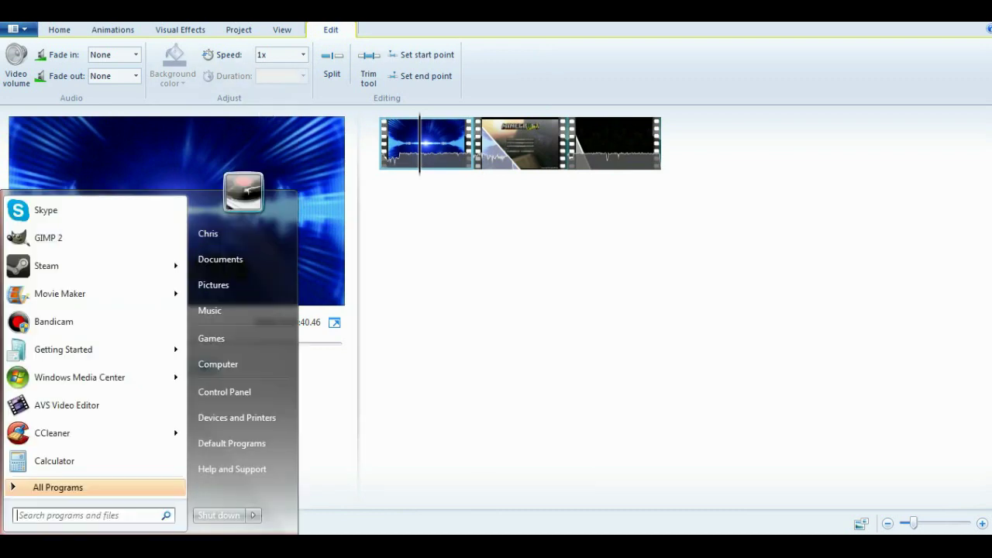
{"action": "left_click", "coordinate": [228, 257]}
{"action": "left_click", "coordinate": [144, 236]}
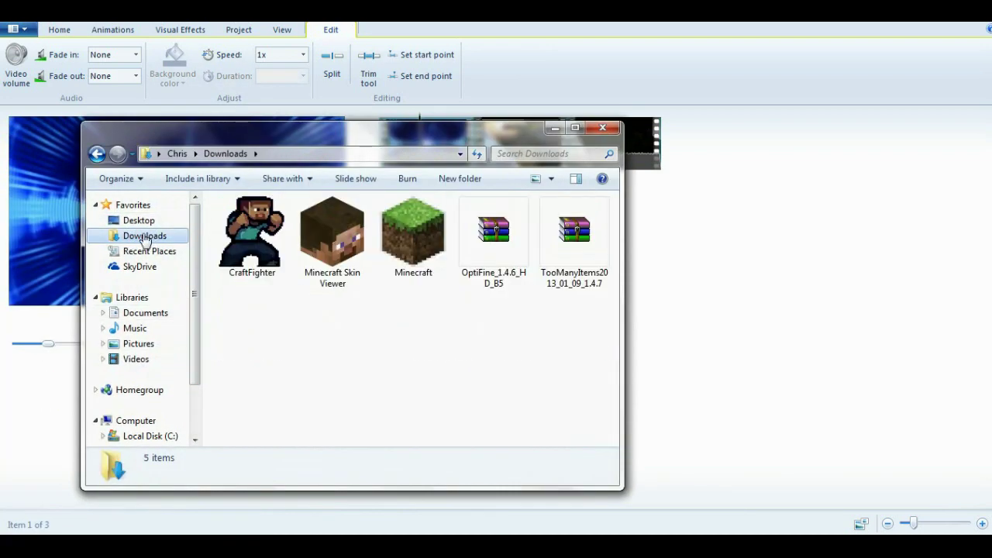
{"action": "left_click", "coordinate": [140, 220]}
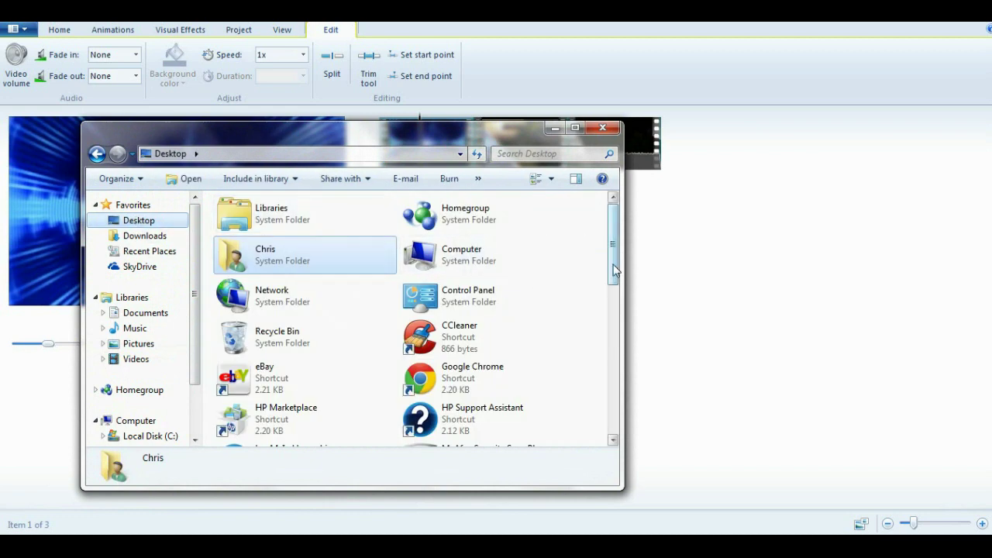
{"action": "left_click_drag", "start_coordinate": [614, 273], "coordinate": [604, 398]}
{"action": "double_click", "coordinate": [426, 289]}
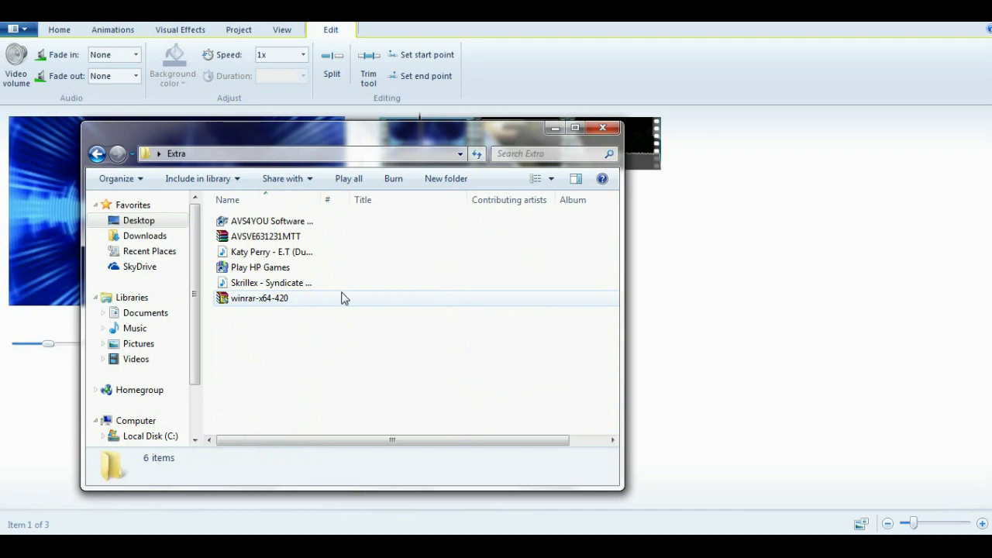
{"action": "left_click", "coordinate": [267, 283]}
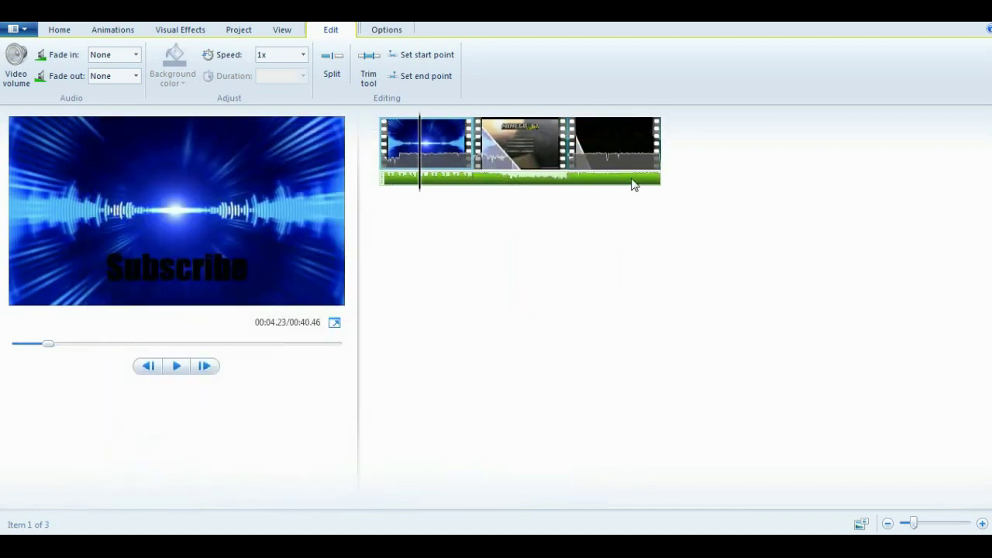
Move the Skrillex music track so it begins under the Minecraft clip
{"action": "left_click", "coordinate": [469, 188]}
{"action": "left_click_drag", "start_coordinate": [528, 193], "coordinate": [372, 186]}
{"action": "left_click", "coordinate": [178, 369]}
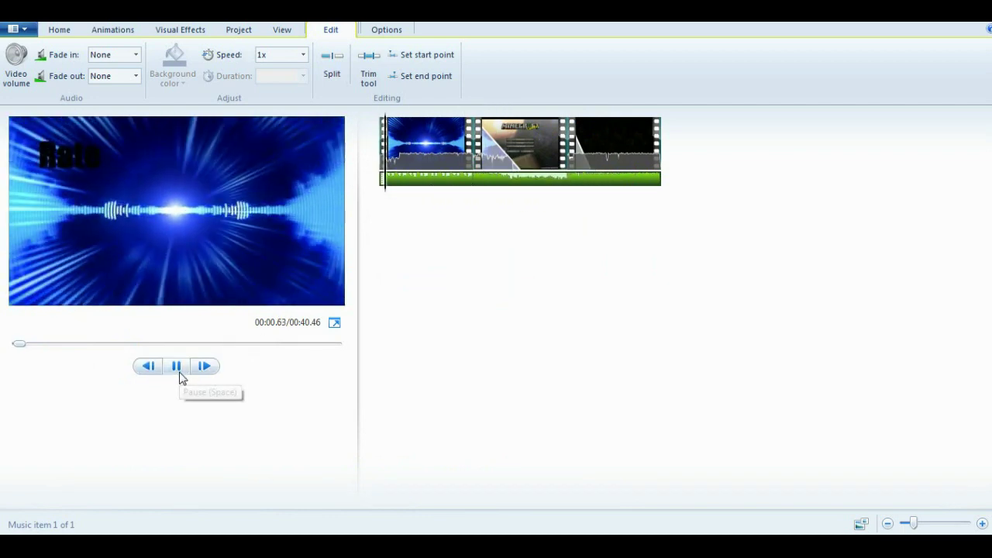
{"action": "left_click", "coordinate": [179, 373]}
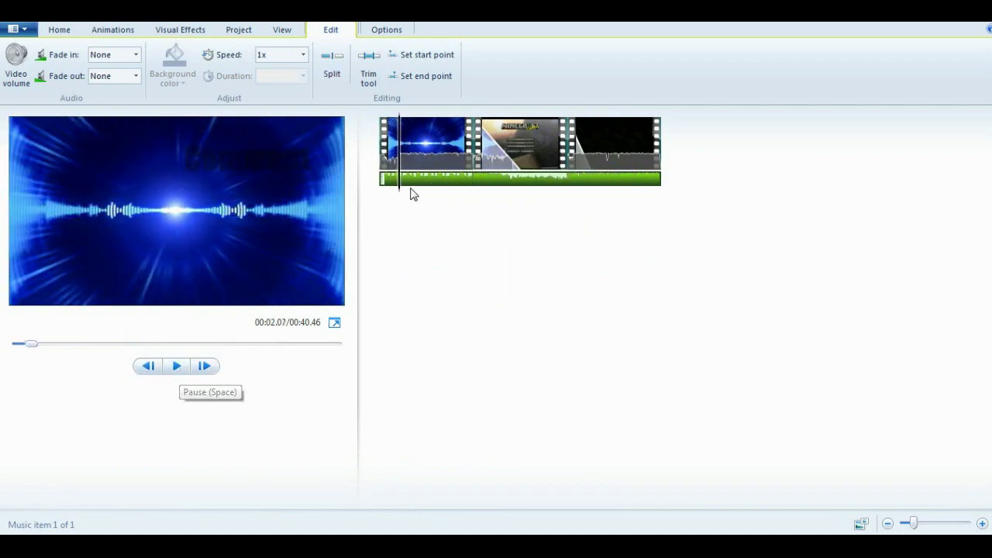
{"action": "left_click_drag", "start_coordinate": [468, 180], "coordinate": [488, 188]}
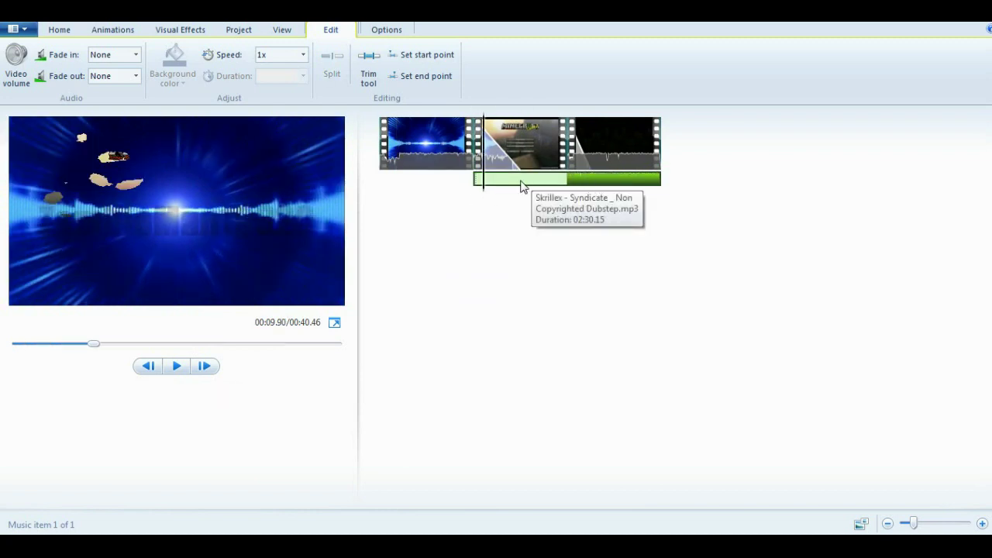
Set the music's start point at the playhead where the Minecraft clip begins (9.85 s)
{"action": "left_click", "coordinate": [482, 169]}
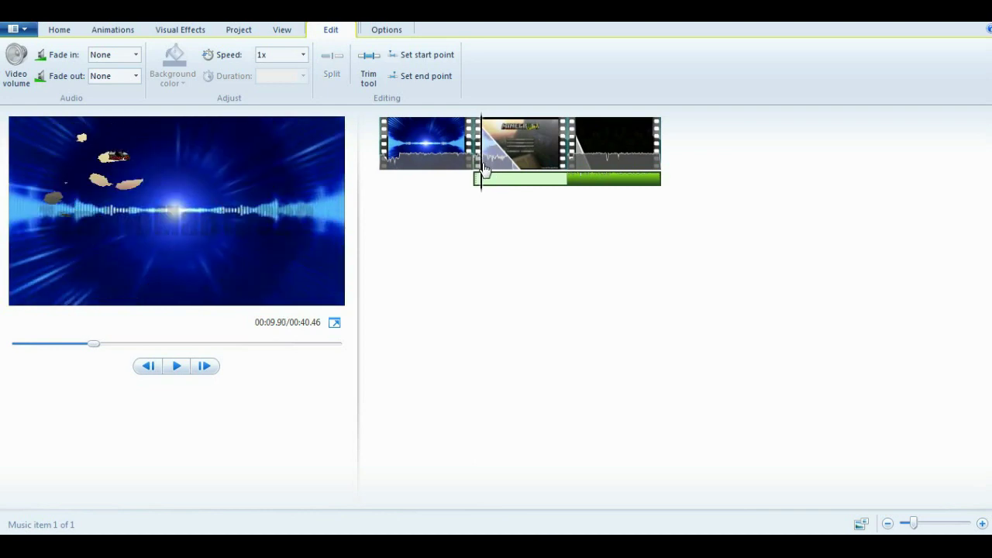
{"action": "left_click", "coordinate": [482, 169]}
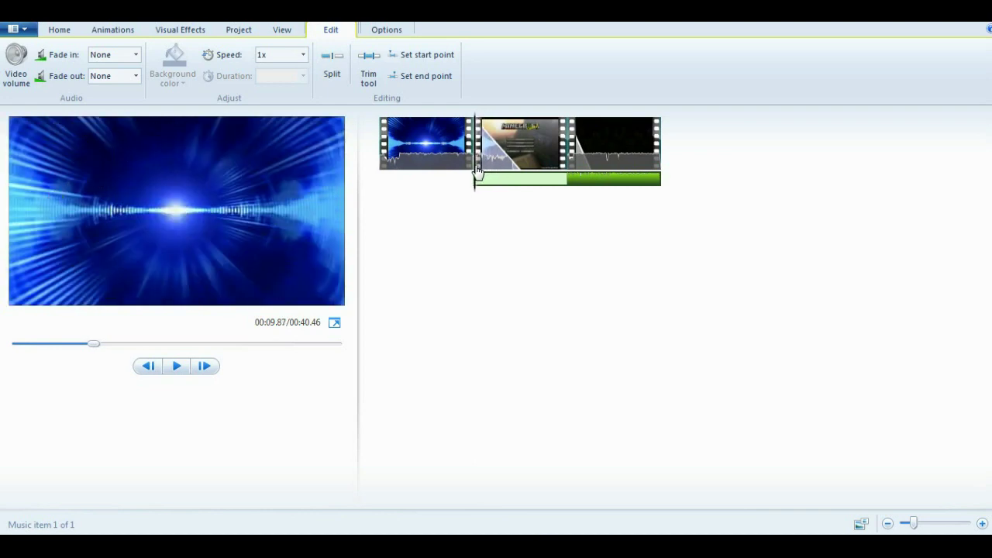
{"action": "left_click", "coordinate": [482, 174]}
{"action": "left_click", "coordinate": [498, 183]}
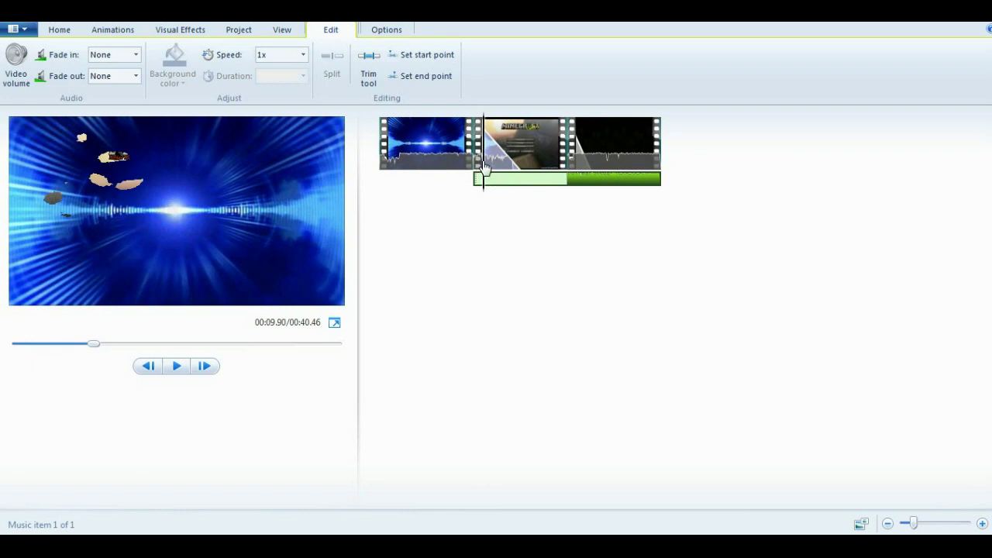
{"action": "left_click", "coordinate": [475, 170]}
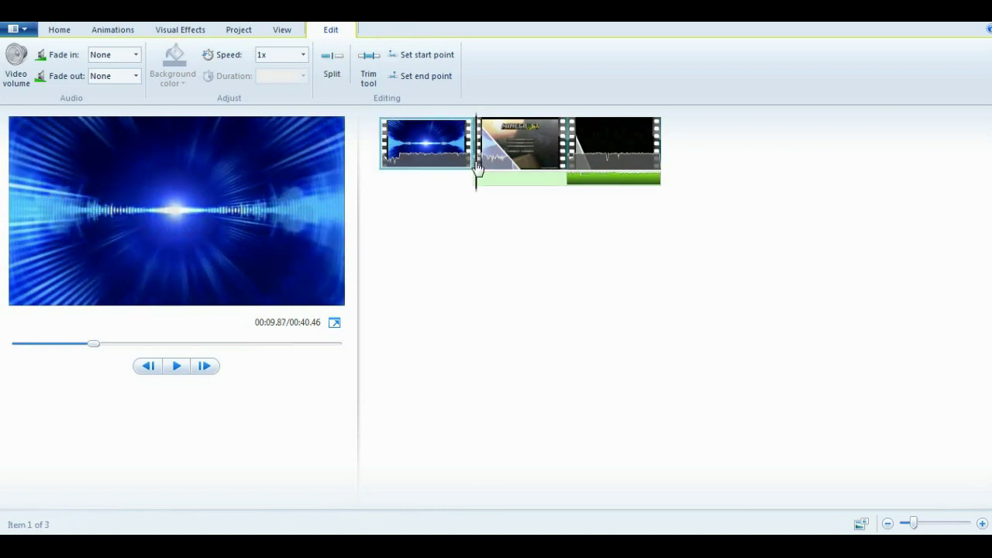
{"action": "left_click", "coordinate": [485, 181]}
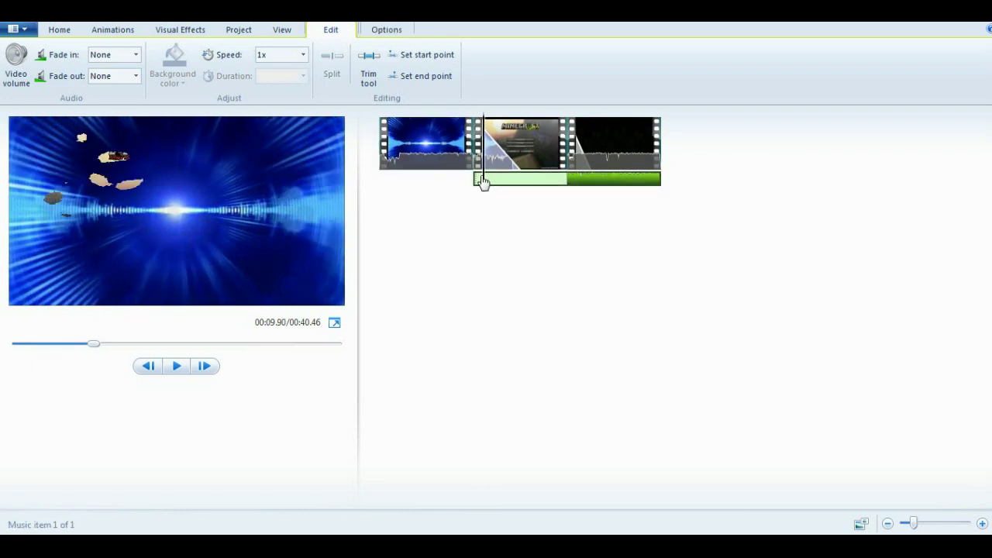
{"action": "left_click", "coordinate": [483, 181]}
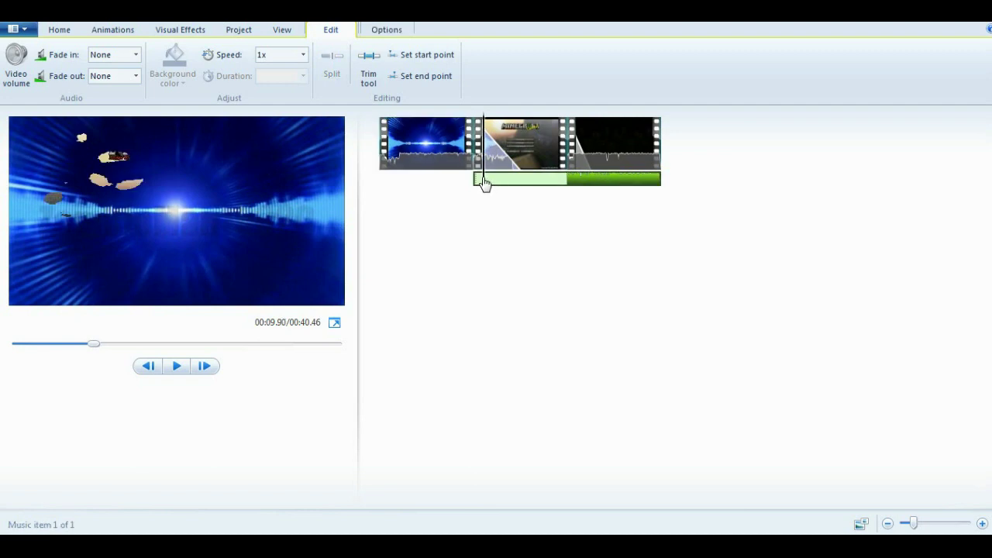
{"action": "right_click", "coordinate": [482, 182]}
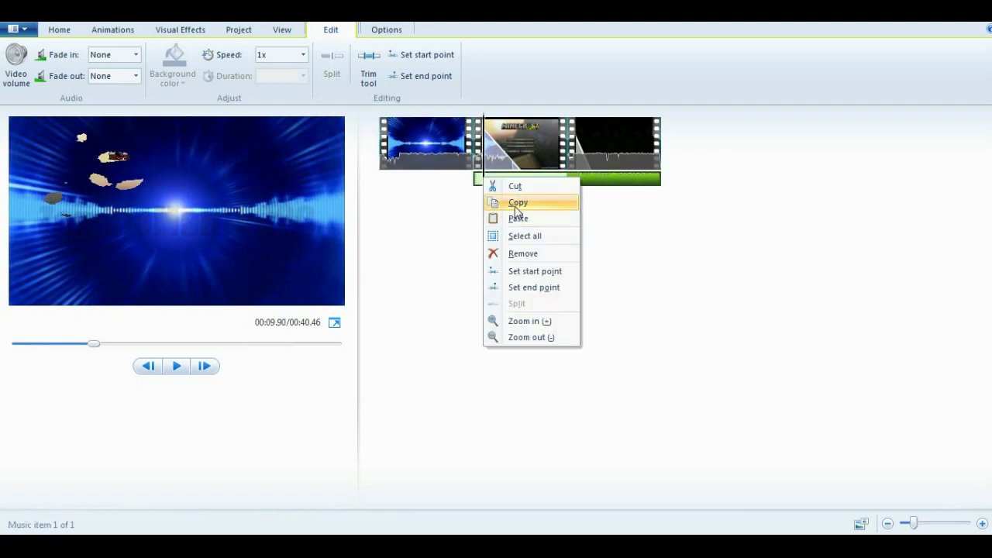
{"action": "left_click", "coordinate": [533, 273]}
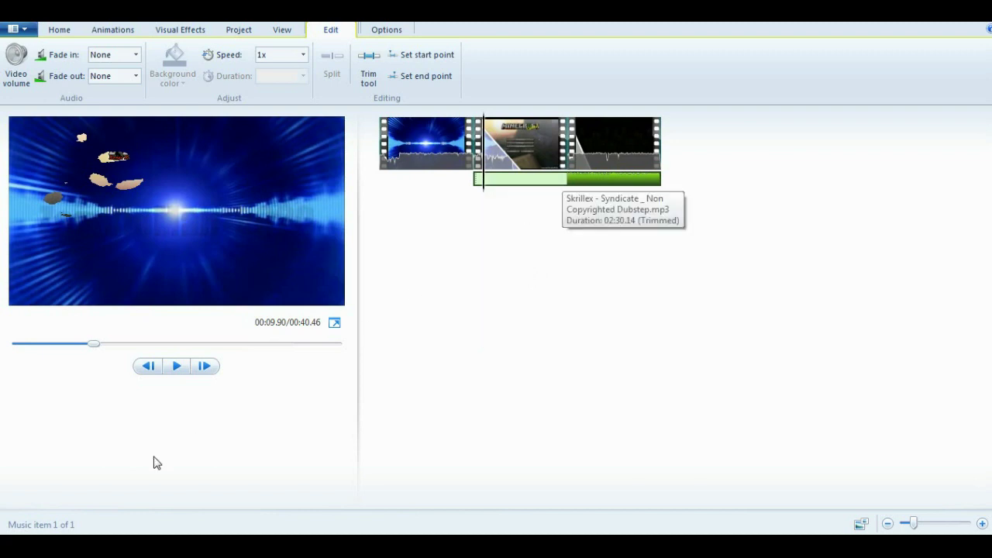
Preview the music, then set its end point at the end of the outro
{"action": "left_click", "coordinate": [173, 369]}
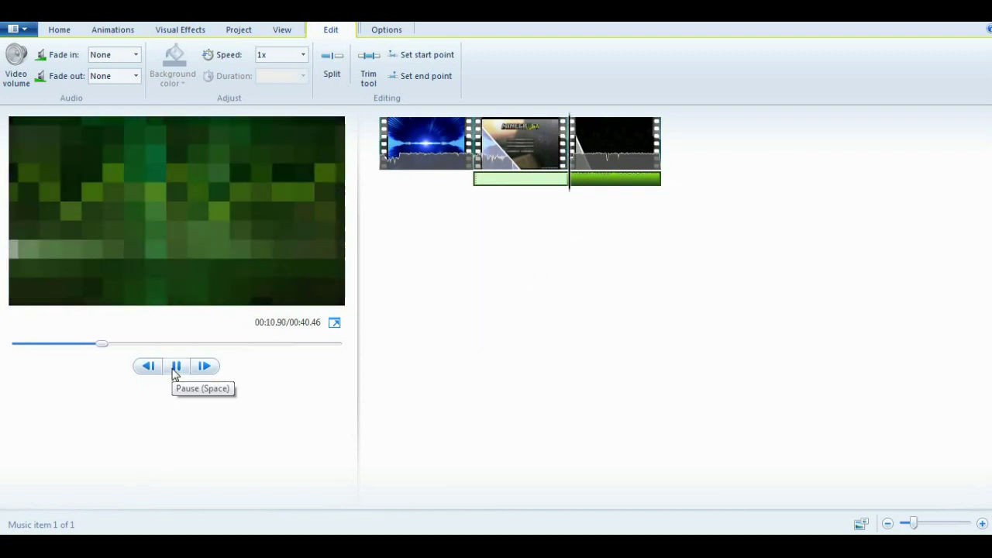
{"action": "left_click", "coordinate": [177, 369]}
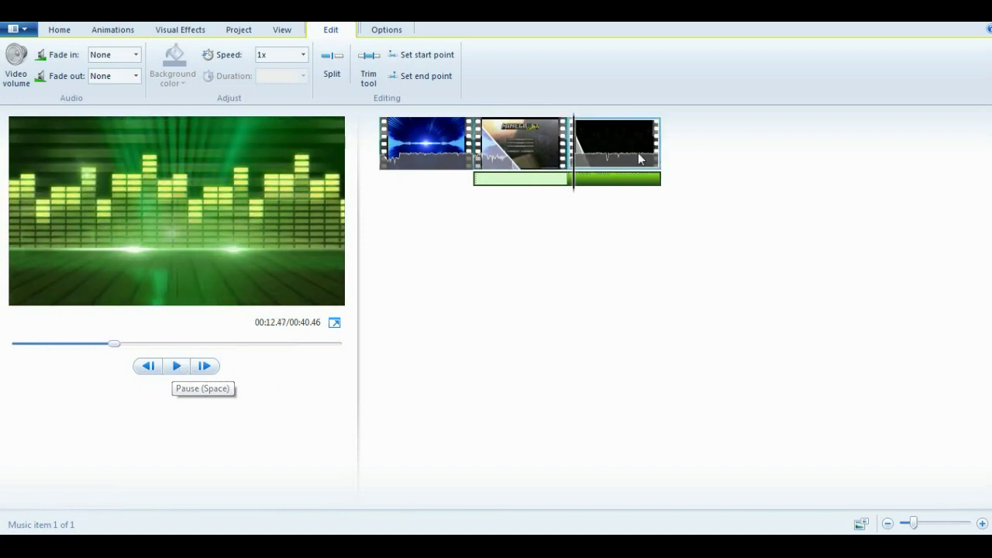
{"action": "left_click", "coordinate": [576, 180]}
{"action": "left_click", "coordinate": [638, 186]}
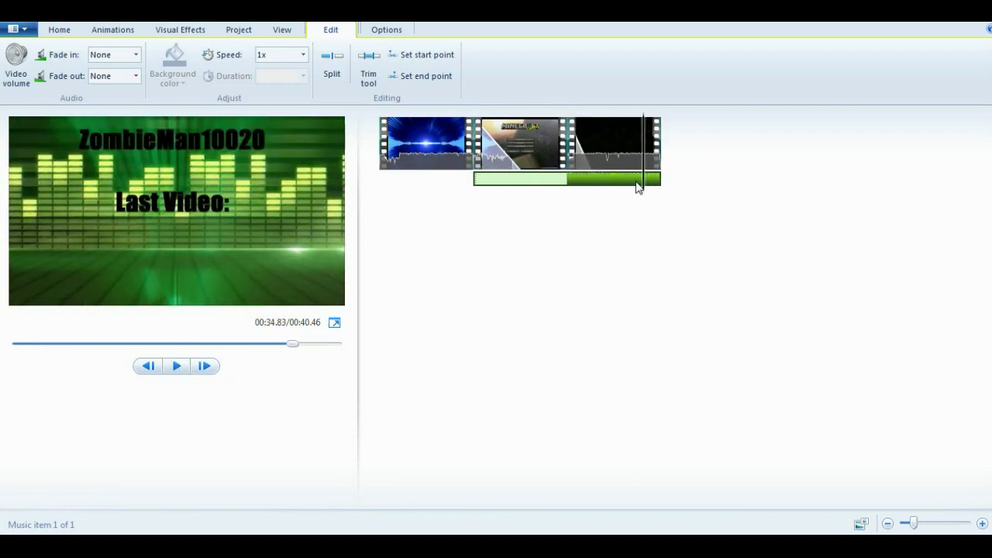
{"action": "left_click", "coordinate": [541, 170]}
{"action": "left_click", "coordinate": [667, 192]}
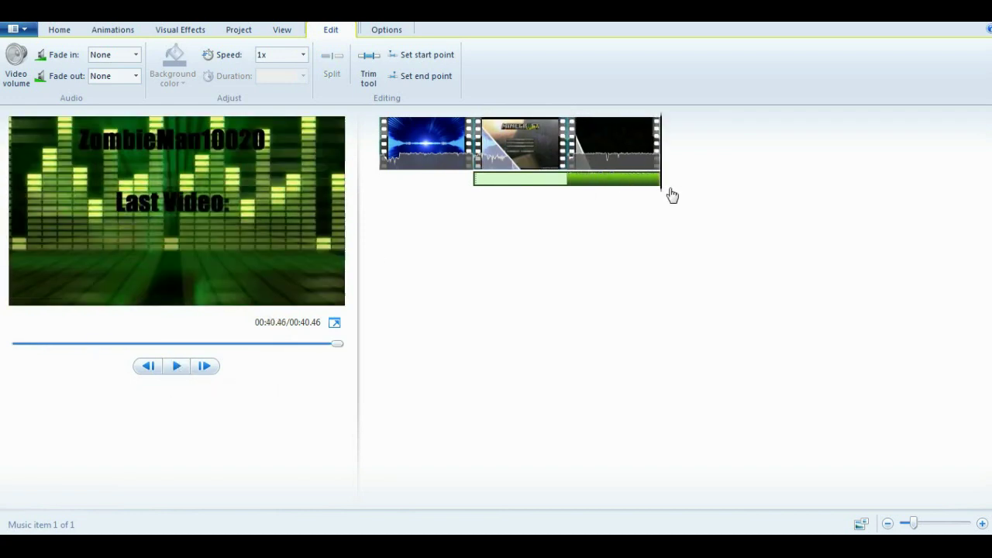
{"action": "right_click", "coordinate": [663, 171]}
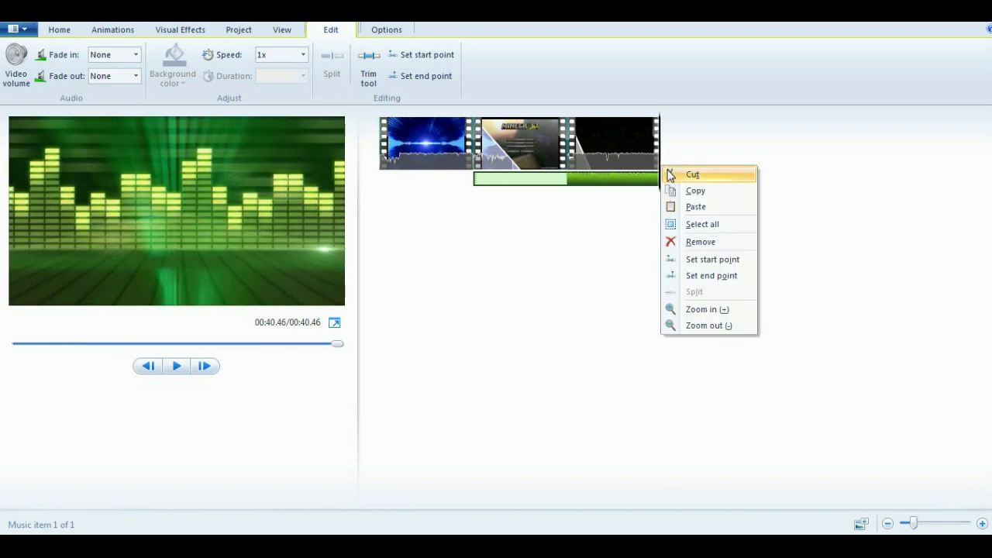
{"action": "left_click", "coordinate": [711, 276]}
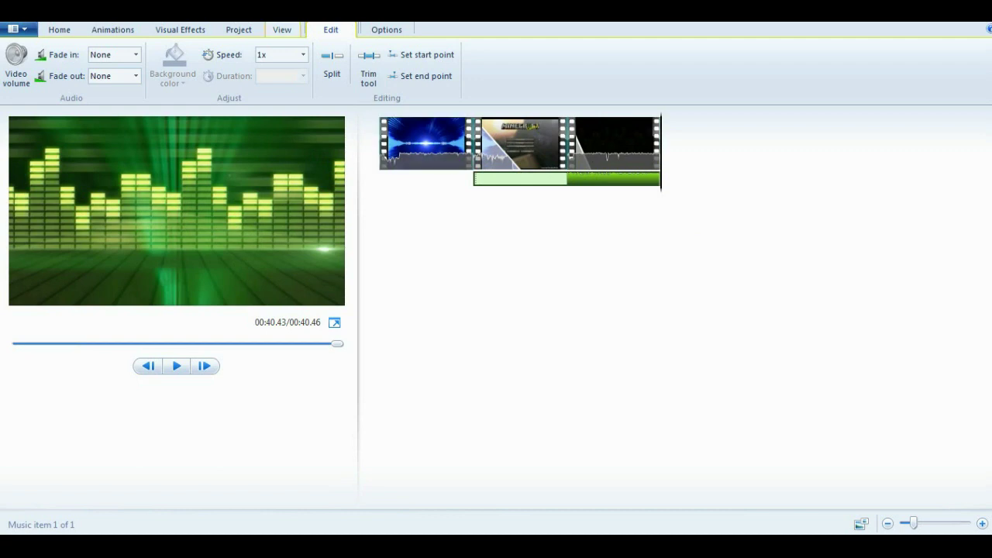
Check the music options, then look through the Edit, View, Project, Visual effects and Animations tabs before returning to Home
{"action": "left_click", "coordinate": [386, 31]}
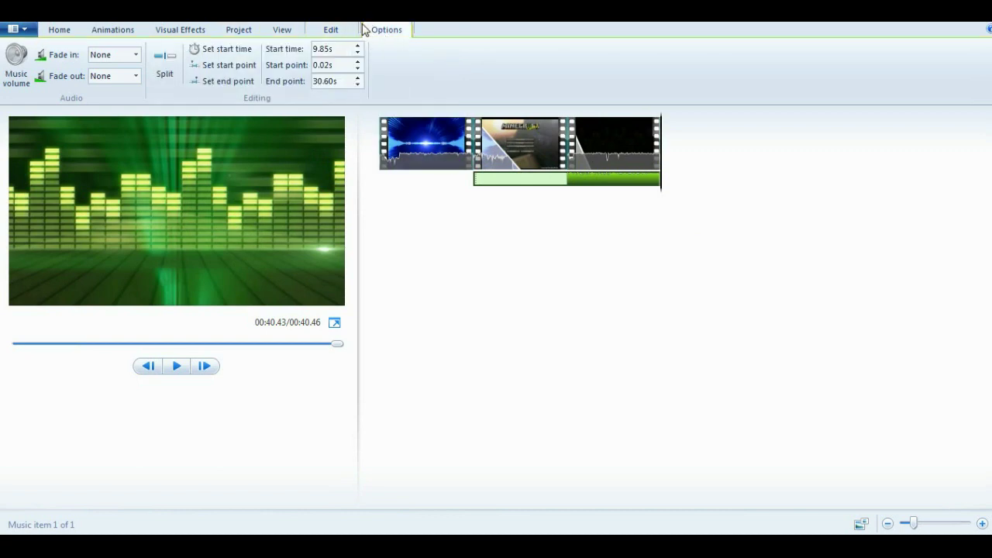
{"action": "left_click", "coordinate": [331, 30]}
{"action": "left_click", "coordinate": [279, 30]}
{"action": "left_click", "coordinate": [246, 31]}
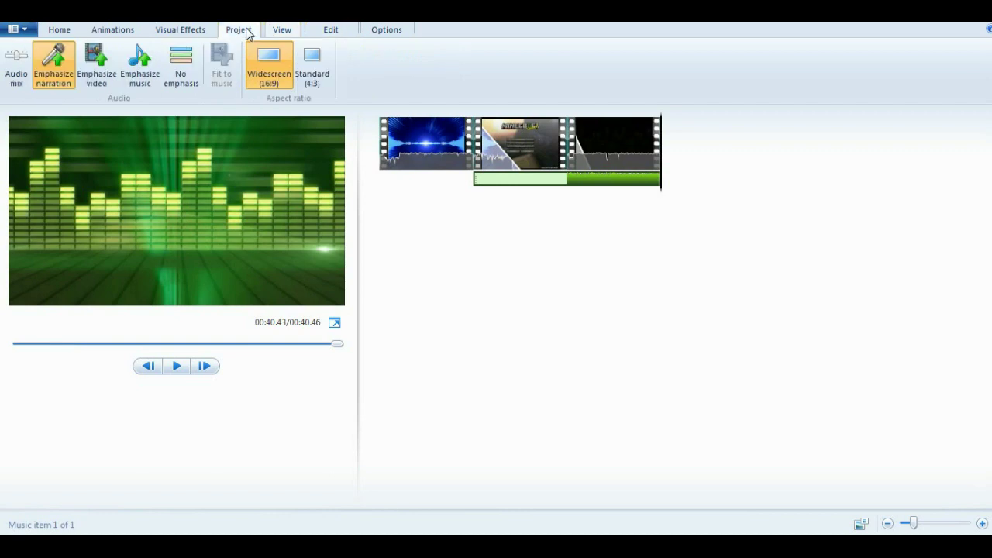
{"action": "left_click", "coordinate": [182, 33]}
{"action": "left_click", "coordinate": [122, 31]}
{"action": "left_click", "coordinate": [76, 31]}
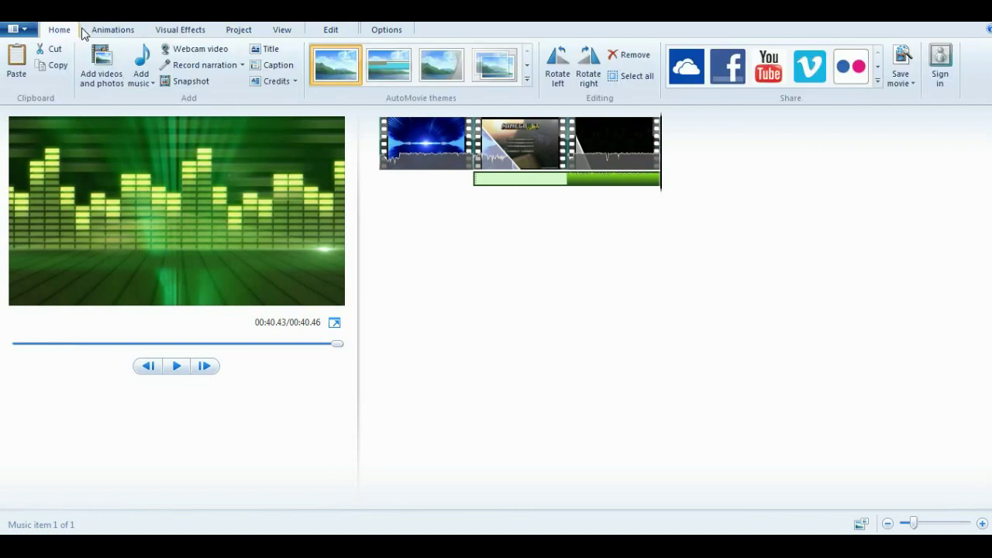
Save the movie for computer playback, replacing the default name with 'hoobily Bloh Bla'
{"action": "left_click", "coordinate": [25, 31]}
{"action": "left_click", "coordinate": [25, 31]}
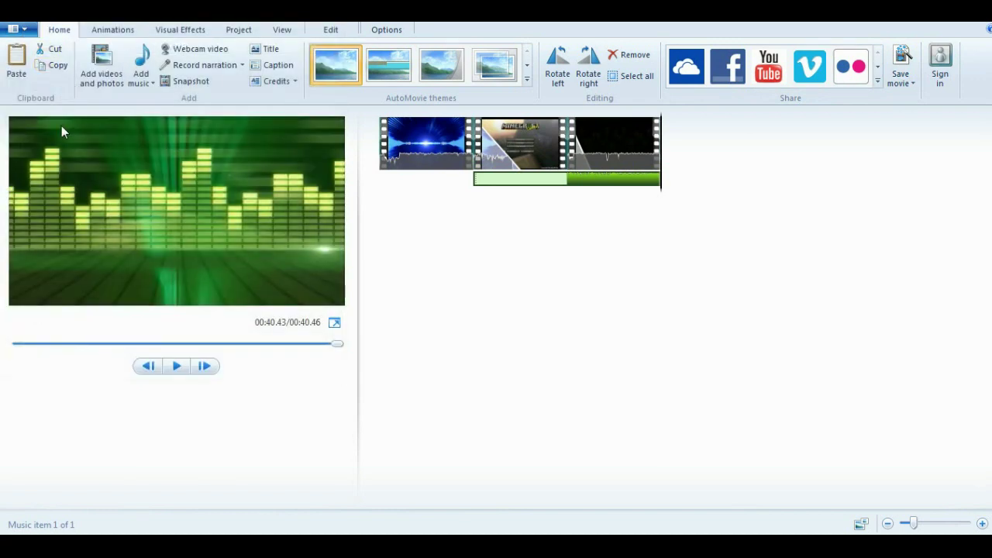
{"action": "left_click", "coordinate": [23, 33]}
{"action": "mouse_move", "coordinate": [77, 221]}
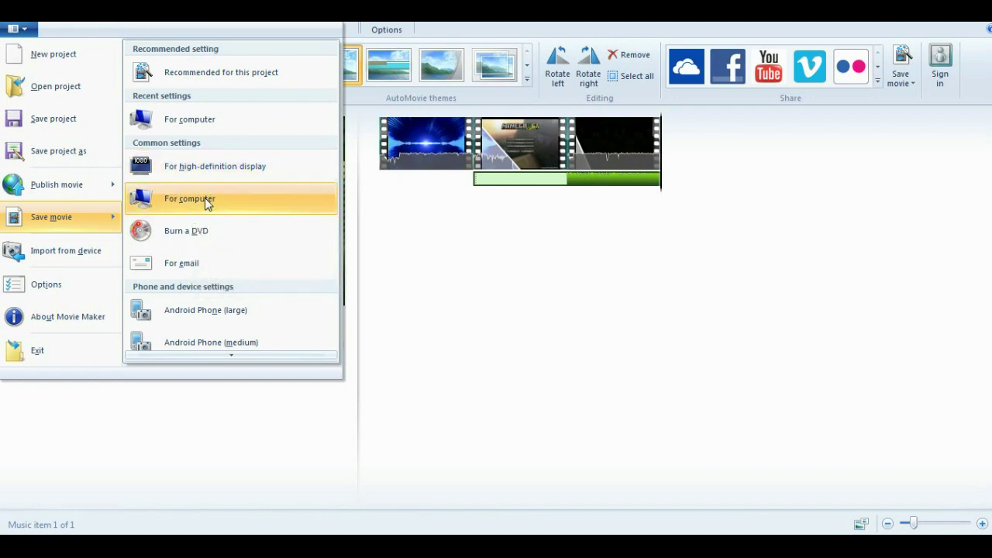
{"action": "left_click", "coordinate": [182, 200]}
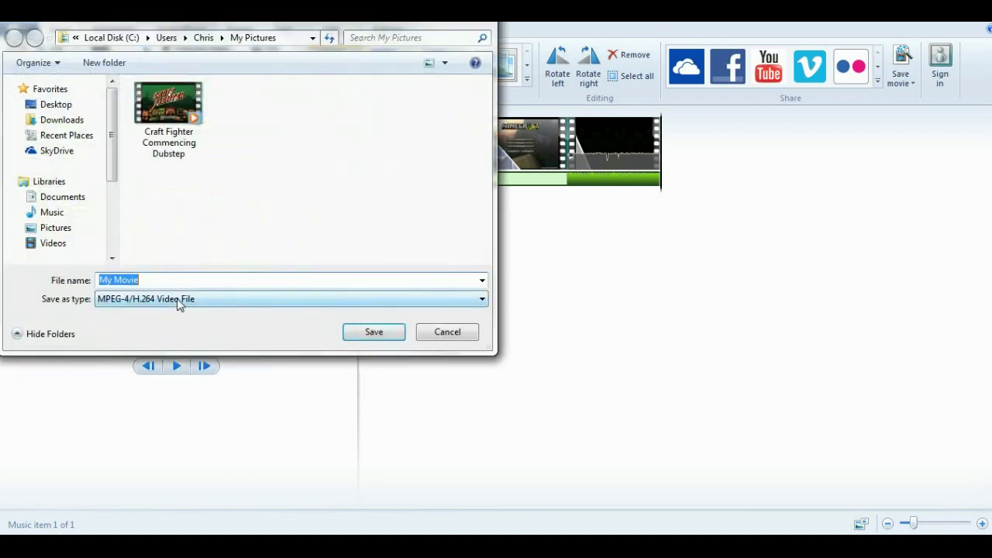
{"action": "key", "text": "BackSpace"}
{"action": "type", "text": "hbab"}
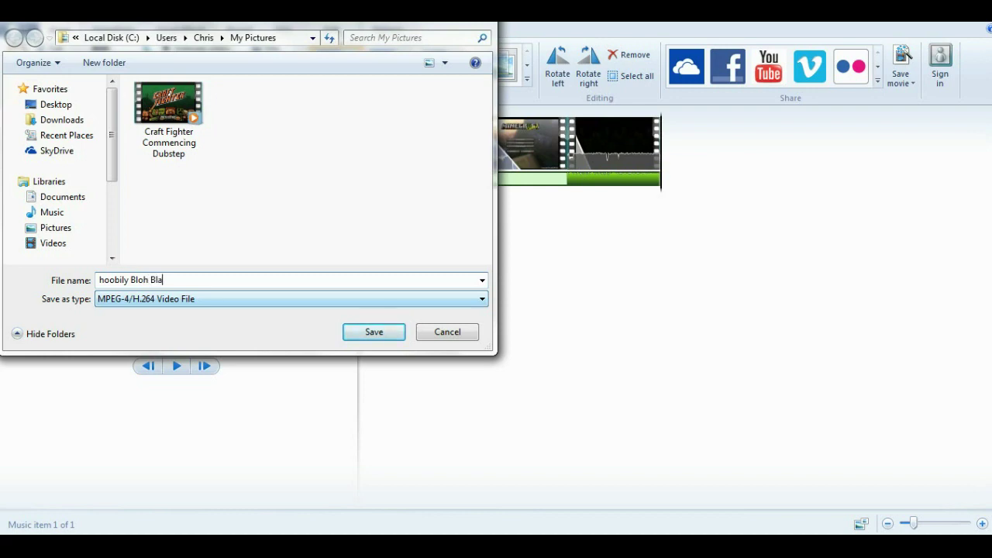
Cancel the Save Movie dialog without saving the movie
{"action": "left_click", "coordinate": [437, 334]}
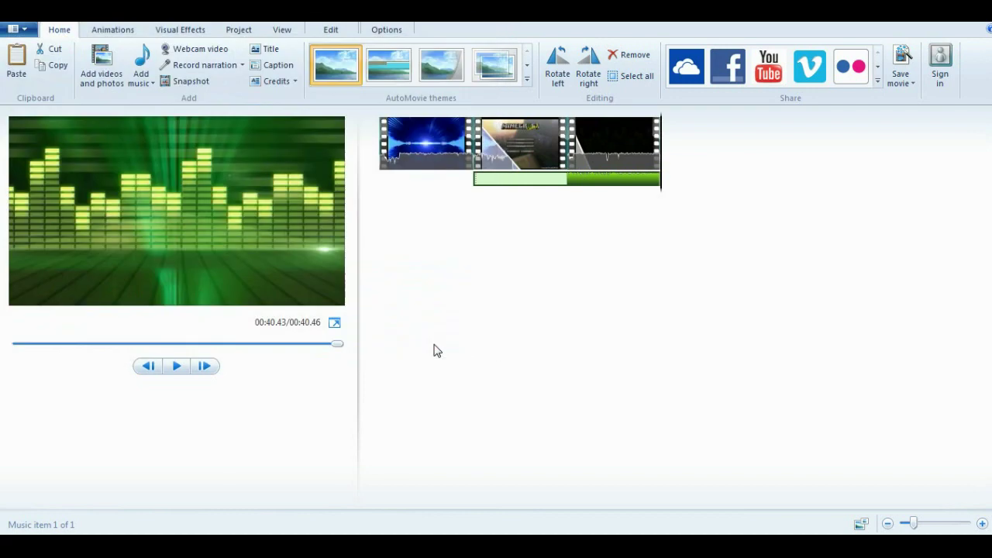